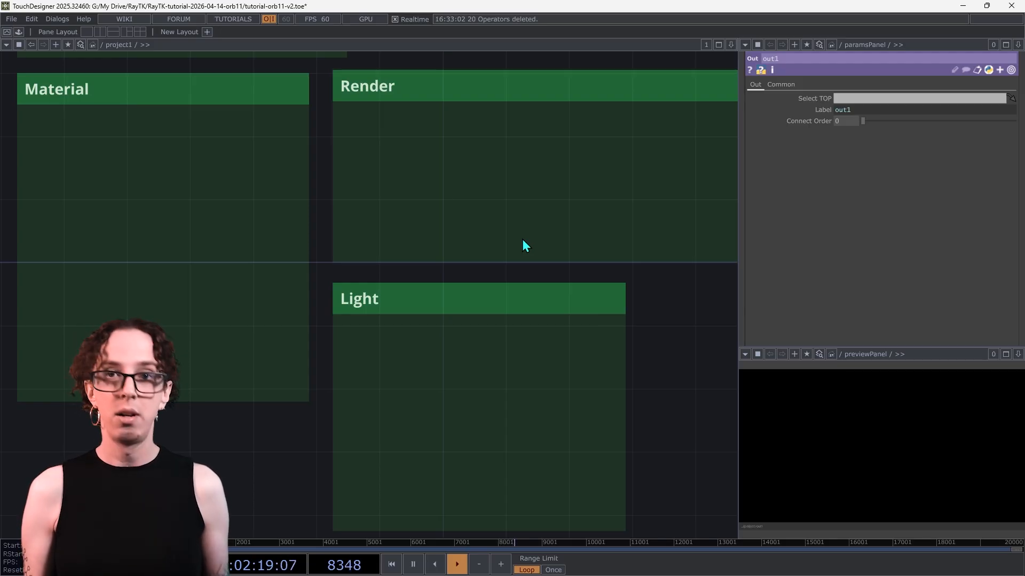
Step: Look over the RayTK operator palette and the raytk component's parameters in the root network
{"action": "key", "text": "alt+r"}
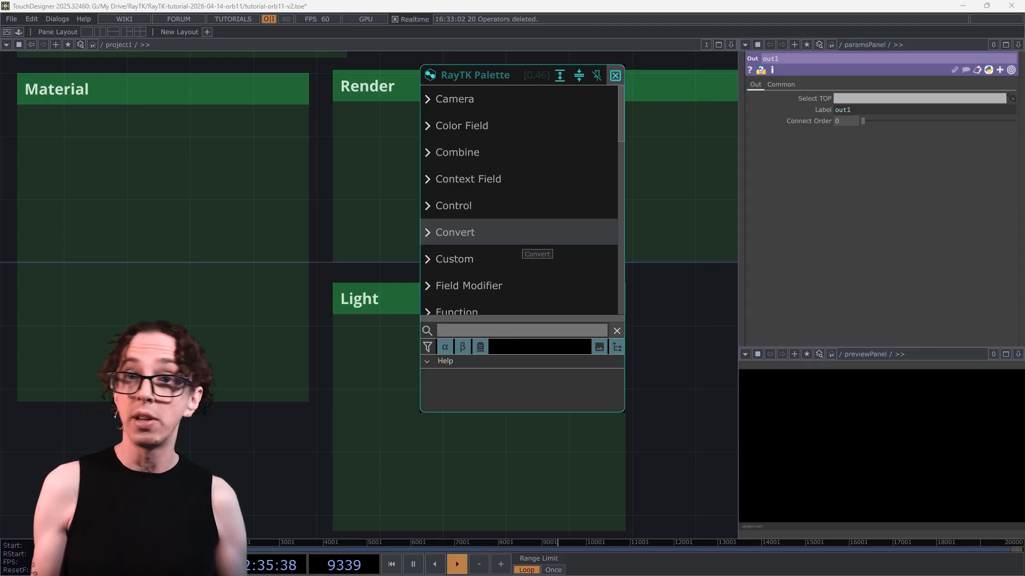
{"action": "key", "text": "alt+r"}
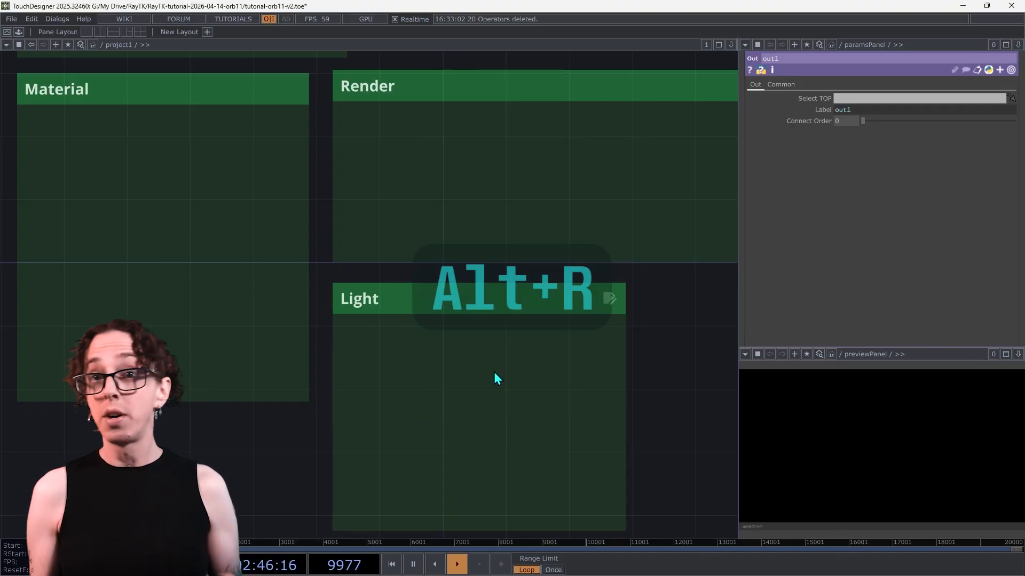
{"action": "key", "text": "u"}
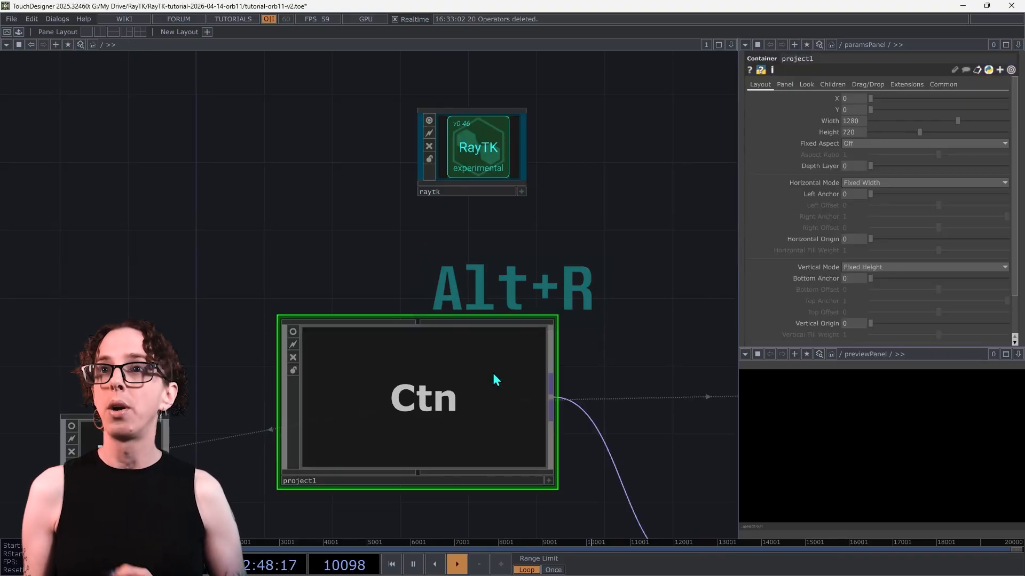
{"action": "left_click", "coordinate": [503, 168]}
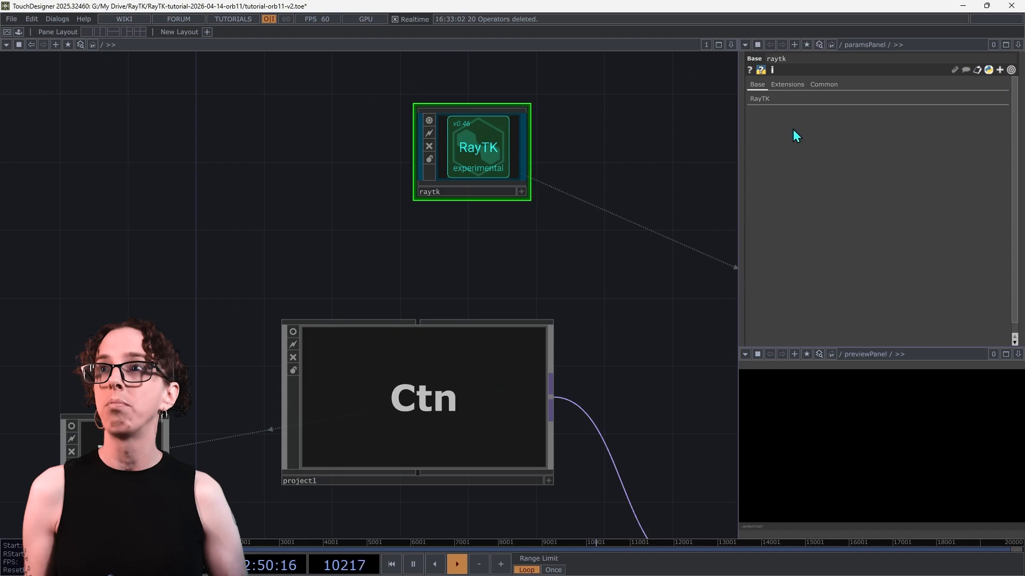
{"action": "left_click", "coordinate": [767, 101]}
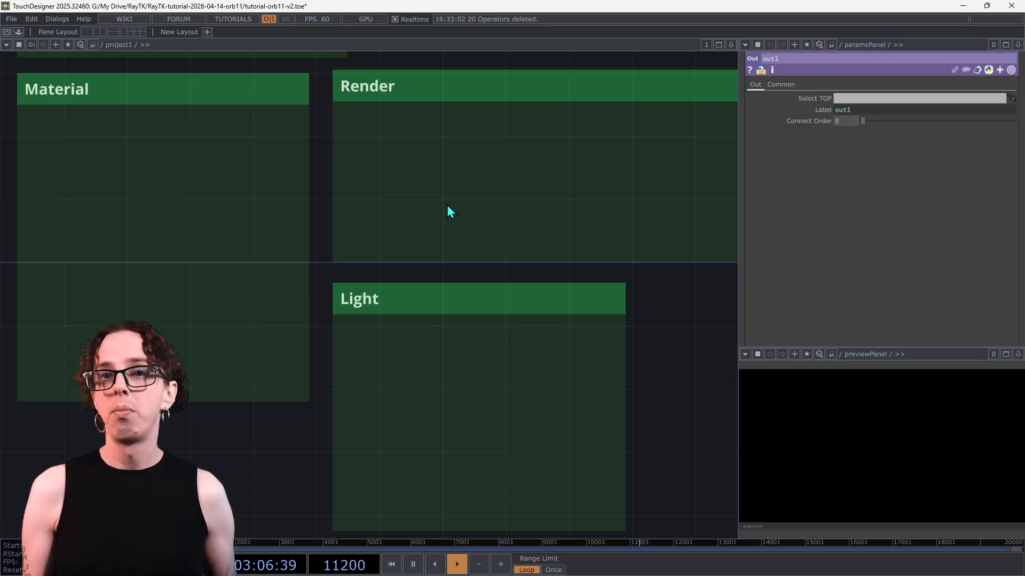
Step: Add a raymarchRender3D operator from the RayTK palette inside the Render section
{"action": "key", "text": "alt+r"}
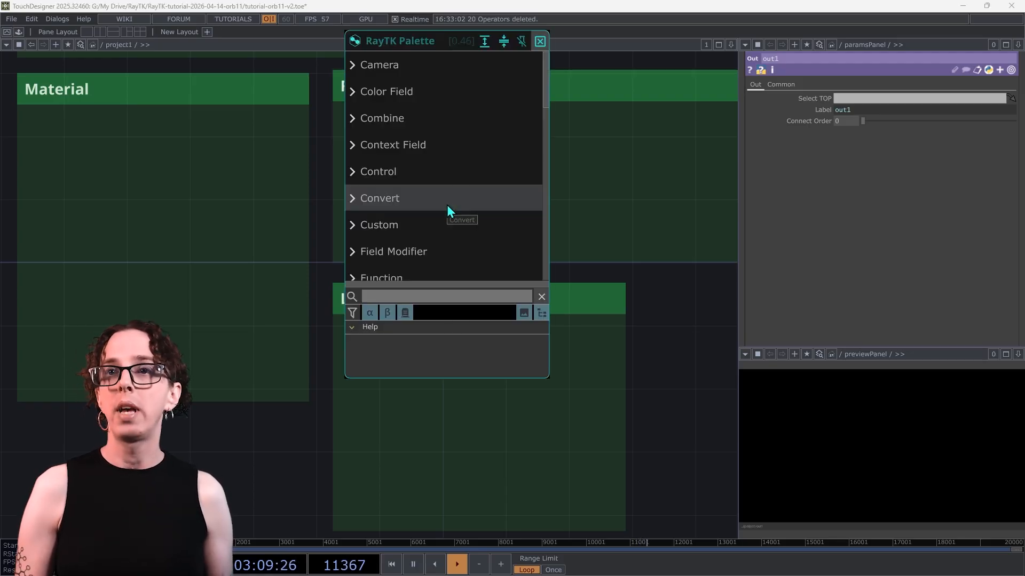
{"action": "type", "text": "raym"}
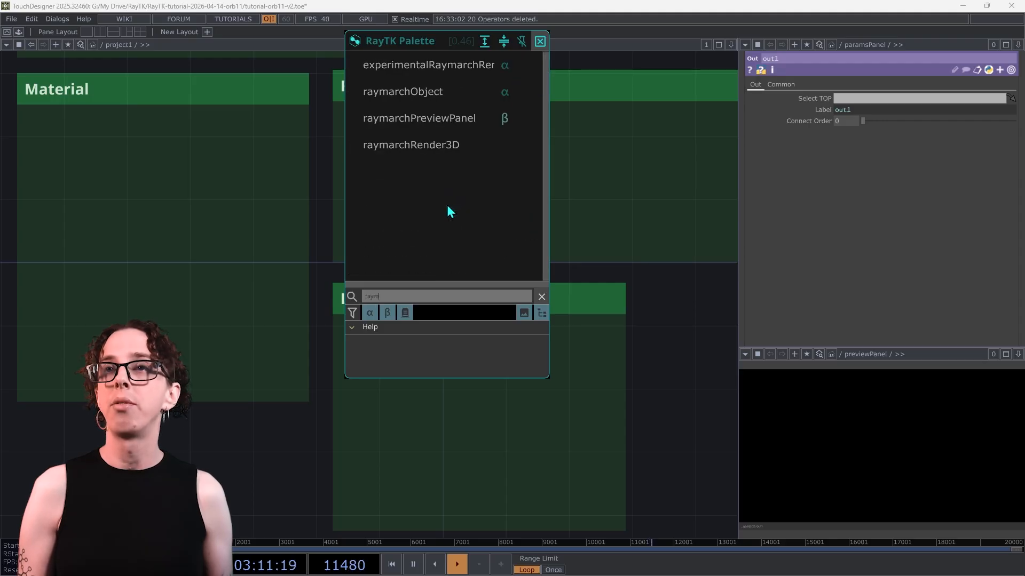
{"action": "left_click", "coordinate": [456, 155]}
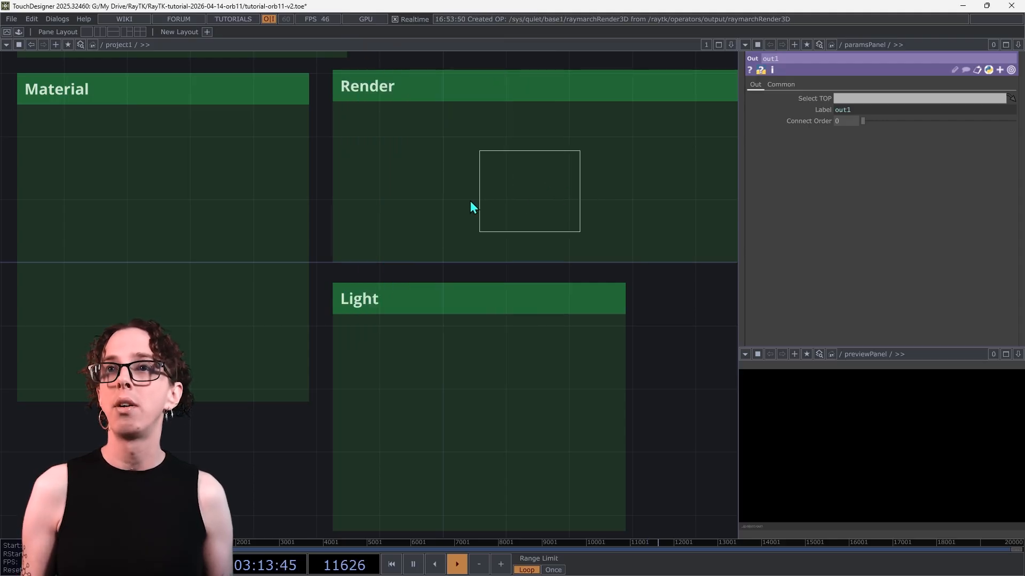
{"action": "left_click", "coordinate": [545, 177]}
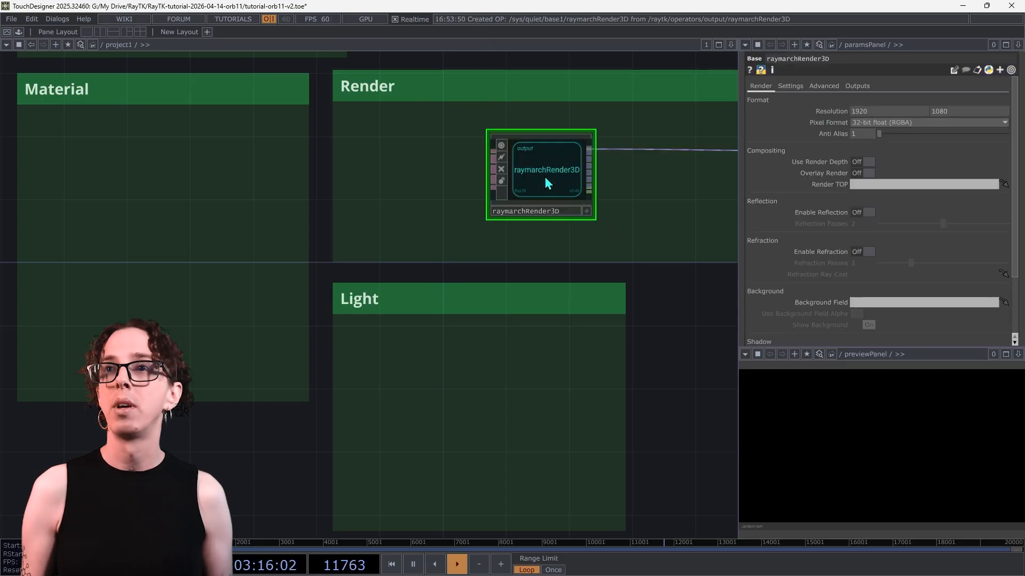
Step: Append a Null TOP to the first output of raymarchRender3D and wire it into the existing Out TOP
{"action": "left_click", "coordinate": [592, 148]}
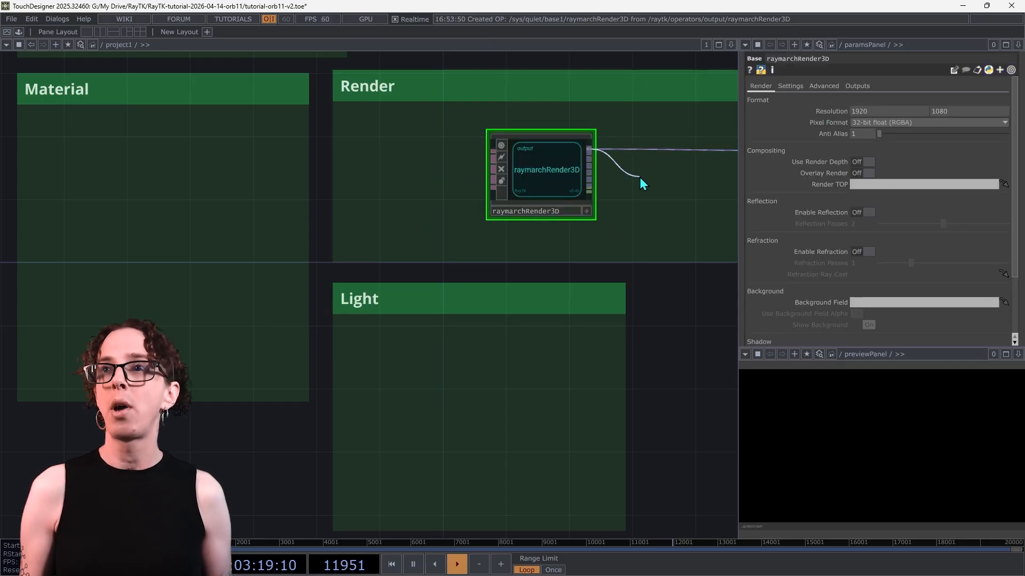
{"action": "right_click", "coordinate": [639, 178]}
{"action": "left_click", "coordinate": [611, 147]}
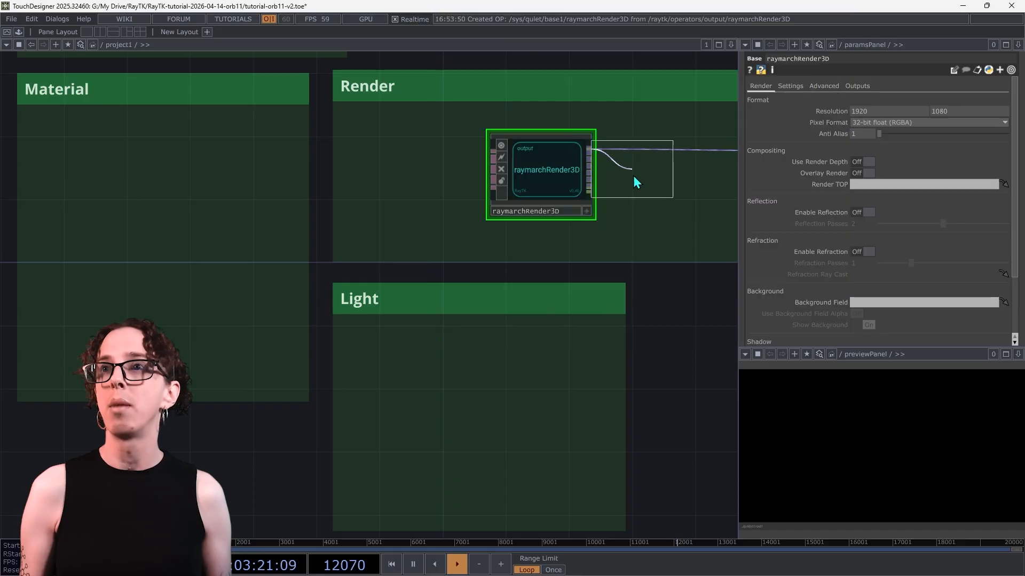
{"action": "left_click", "coordinate": [661, 178]}
{"action": "left_click", "coordinate": [698, 169]}
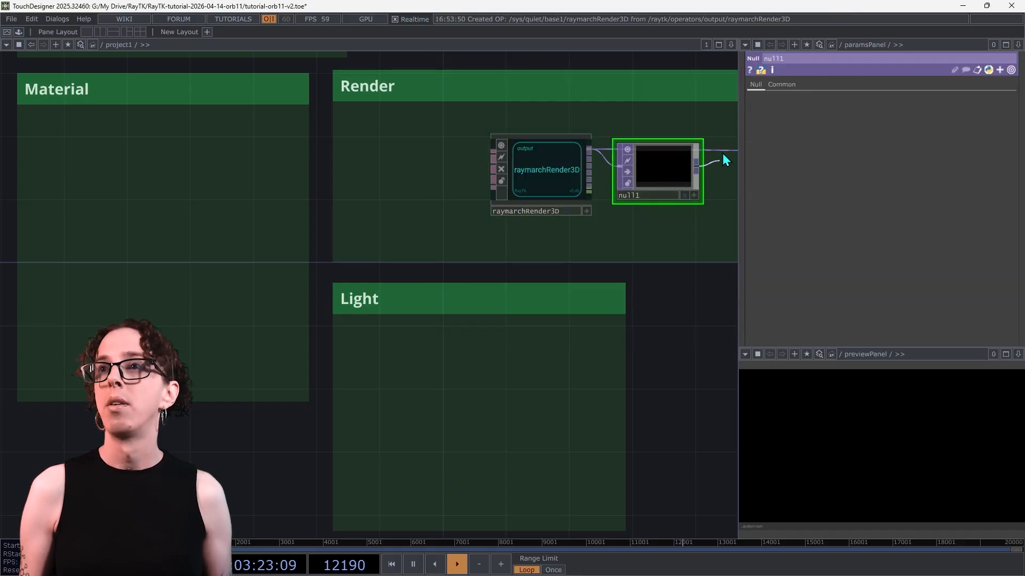
{"action": "left_click", "coordinate": [723, 152]}
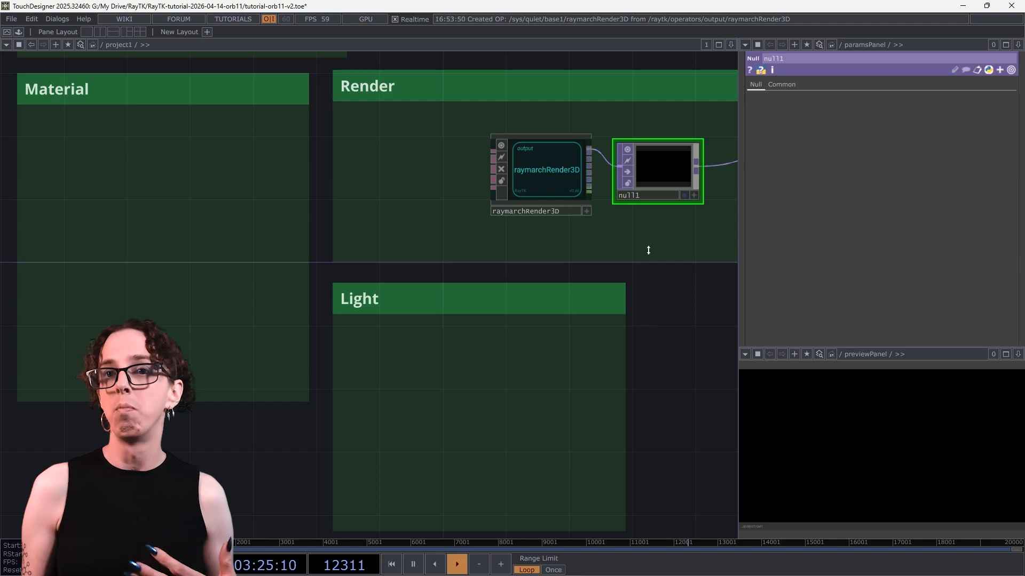
{"action": "left_click", "coordinate": [688, 195]}
{"action": "left_click", "coordinate": [687, 195]}
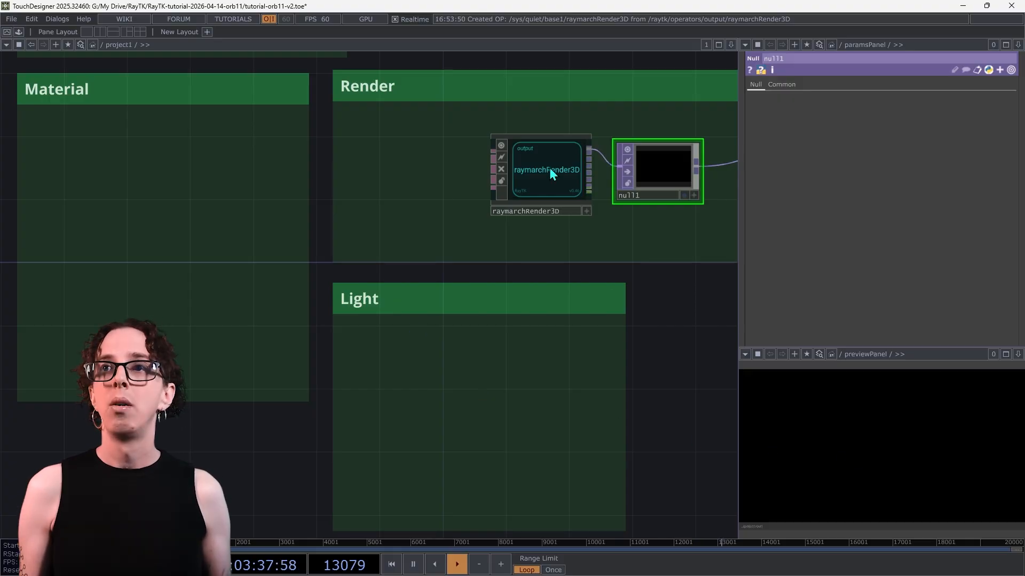
Step: Add a Look At Camera connected to raymarchRender3D using its RayTK operator actions
{"action": "left_click", "coordinate": [550, 169]}
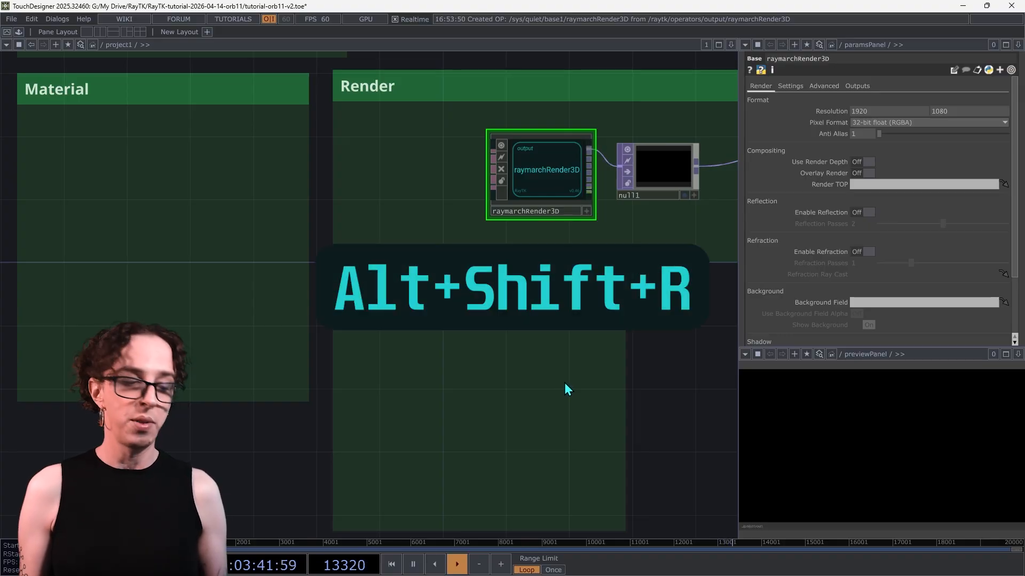
{"action": "key", "text": "alt+shift+r"}
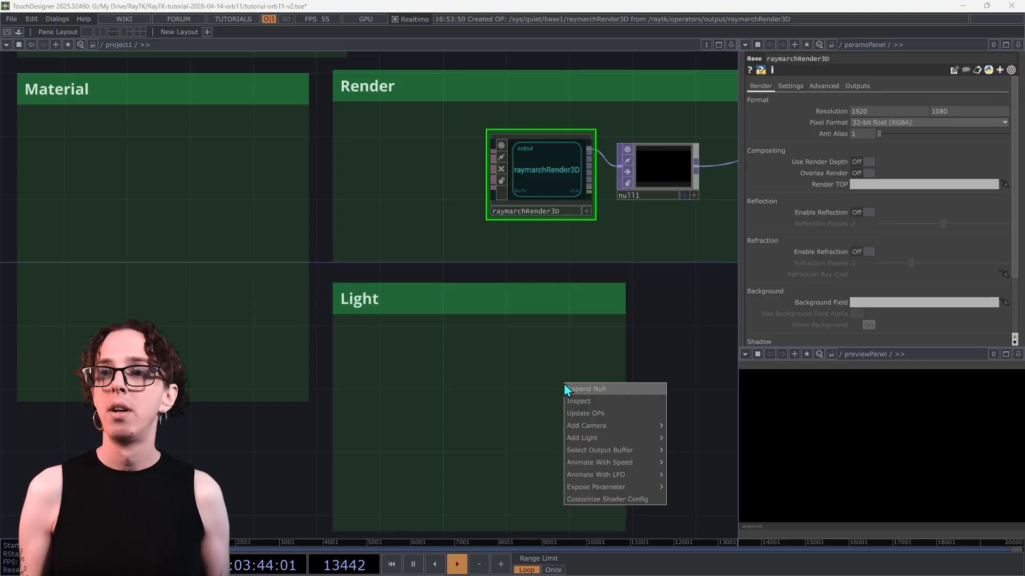
{"action": "mouse_move", "coordinate": [581, 426]}
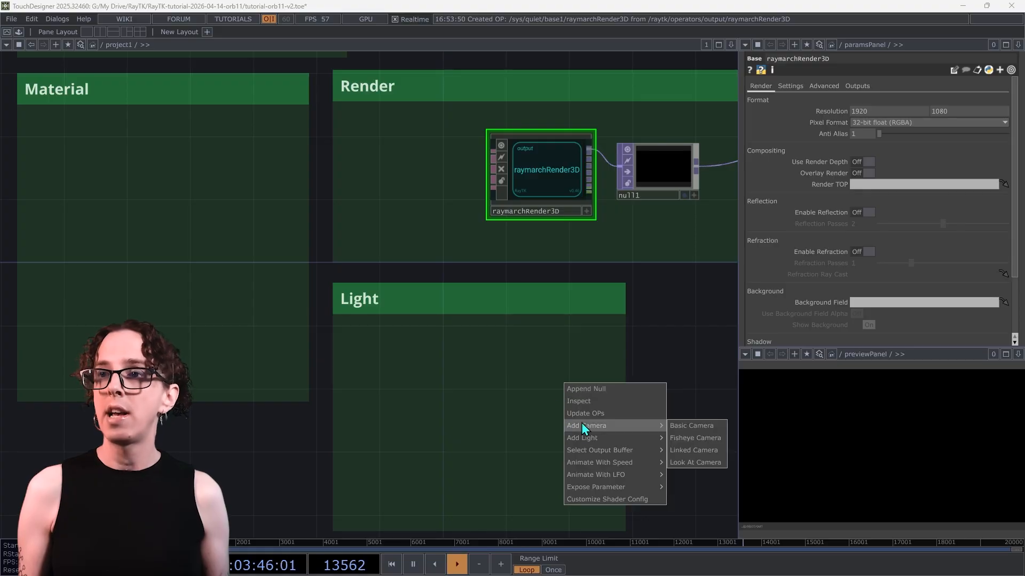
{"action": "left_click", "coordinate": [694, 462]}
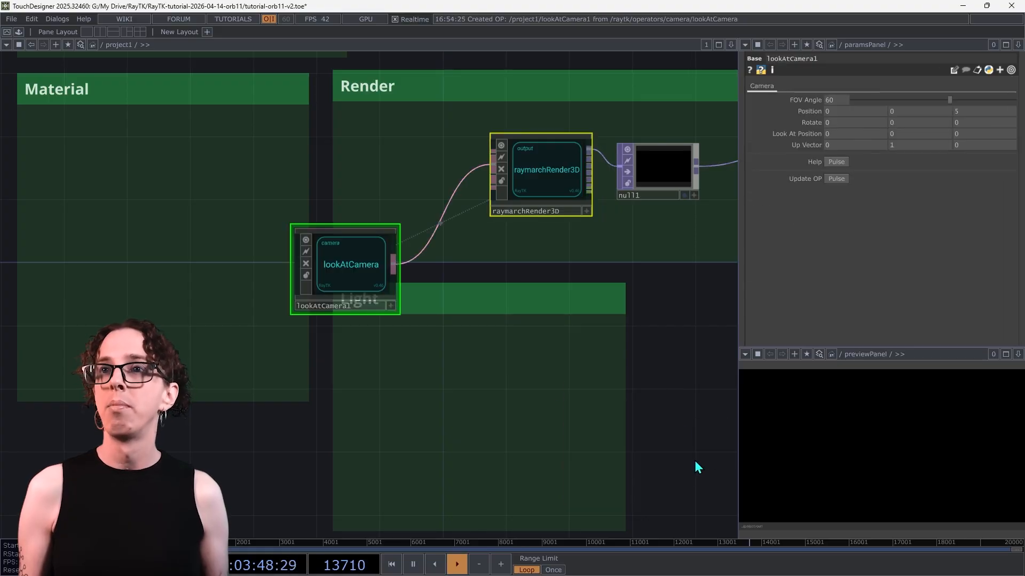
Step: Add a Point Light connected to raymarchRender3D
{"action": "left_click", "coordinate": [546, 162]}
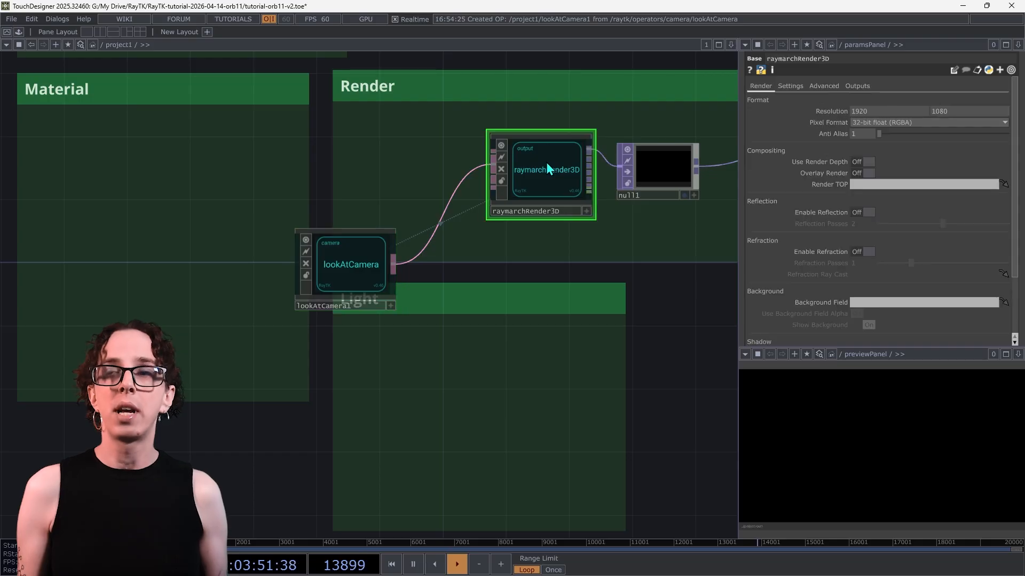
{"action": "right_click", "coordinate": [574, 249]}
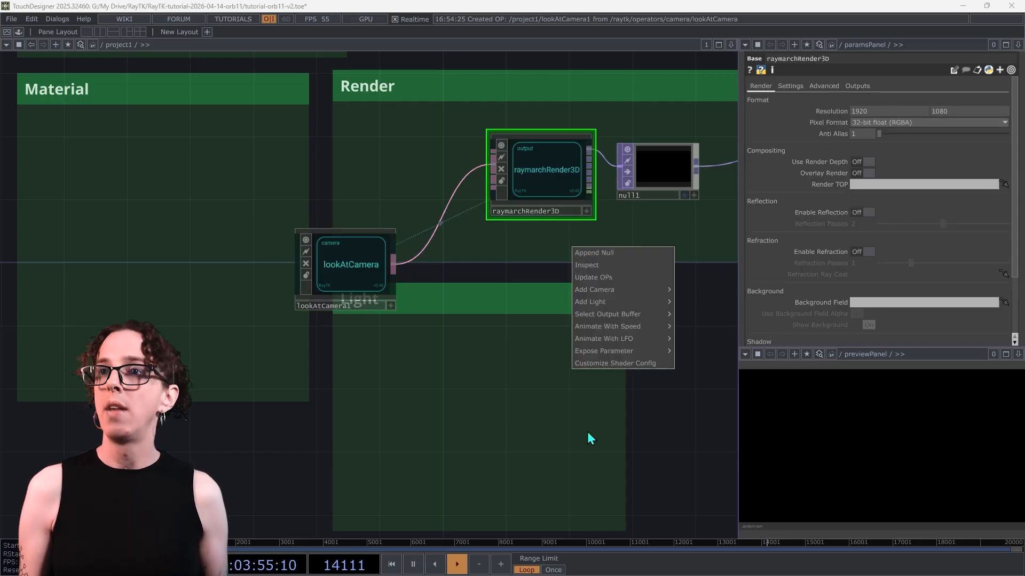
{"action": "mouse_move", "coordinate": [628, 303]}
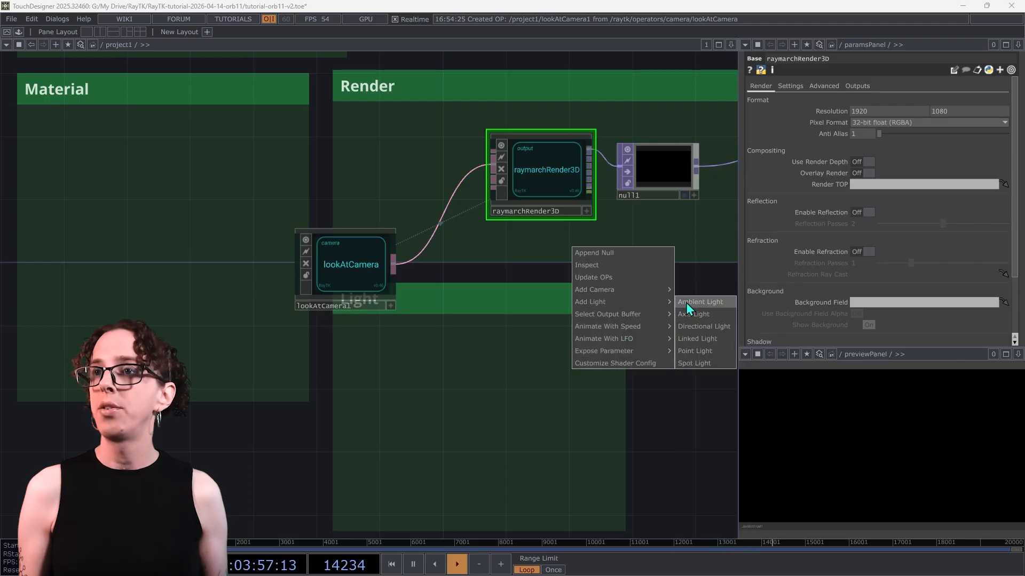
{"action": "left_click", "coordinate": [705, 352]}
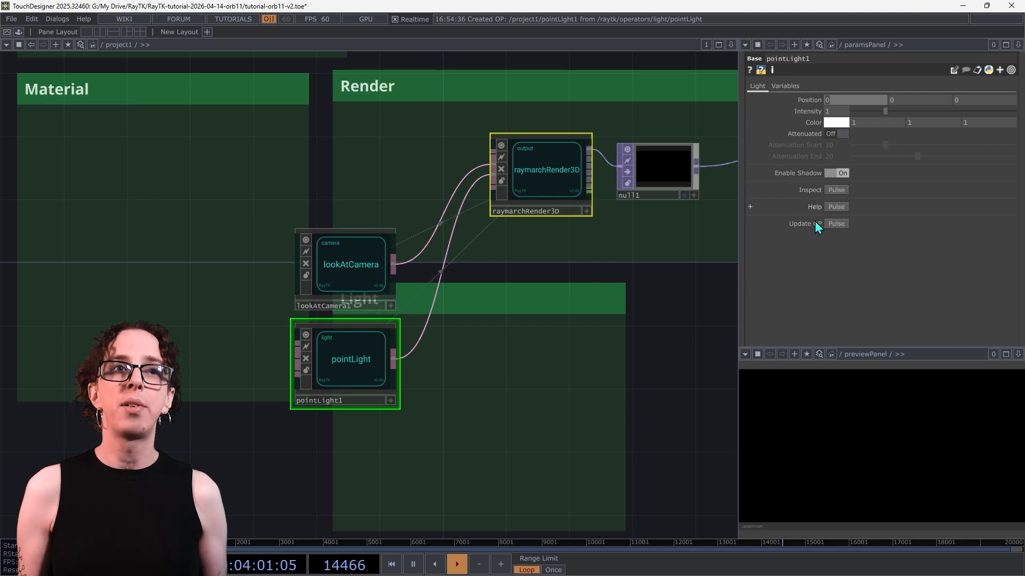
Step: Set the point light's position to 0.5, 0.5, 2
{"action": "type", "text": "0.5"}
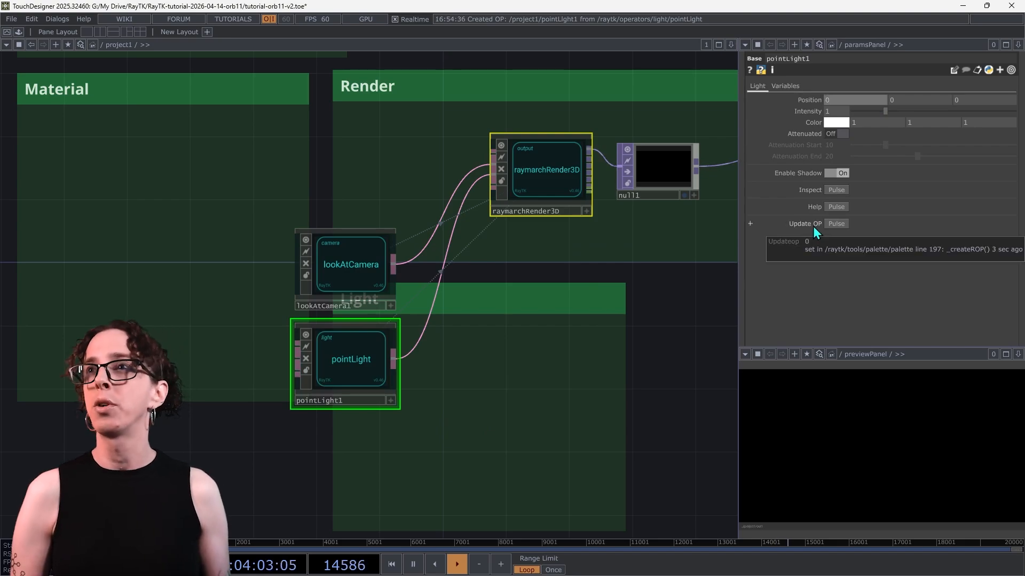
{"action": "key", "text": "Tab"}
{"action": "type", "text": "0.5"}
{"action": "key", "text": "Tab"}
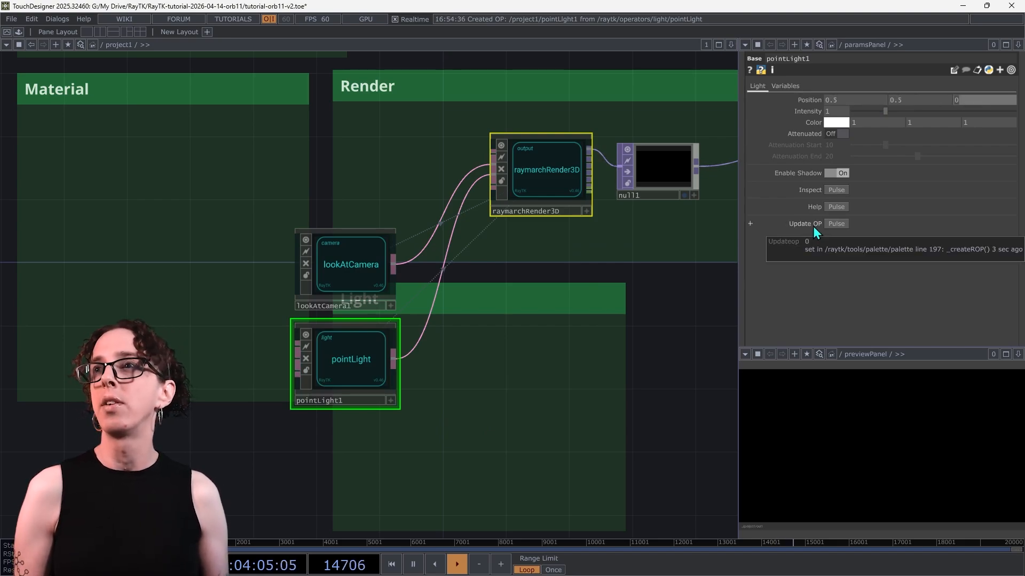
{"action": "type", "text": "2"}
{"action": "key", "text": "Tab"}
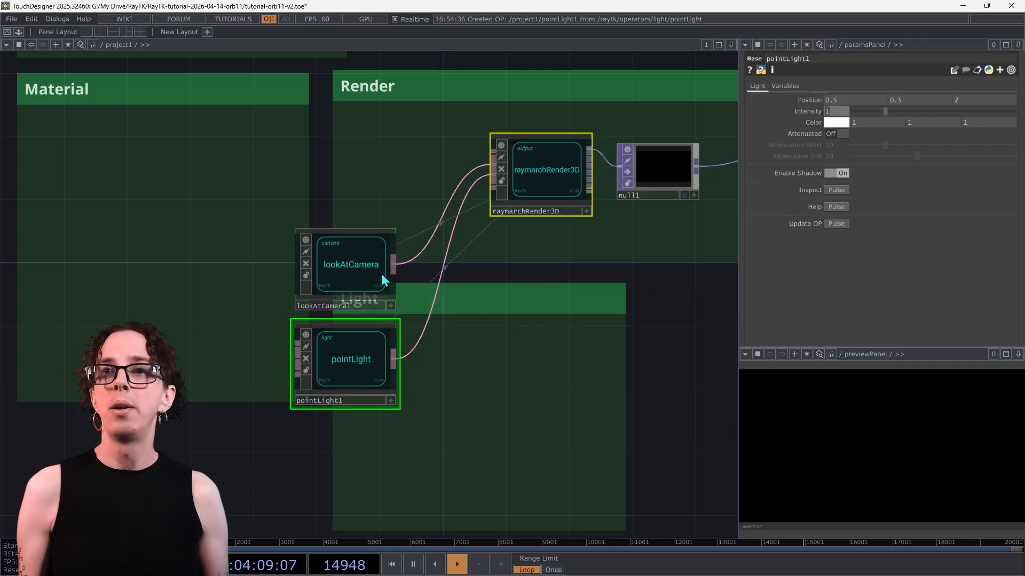
Step: Set the Z position of the look-at camera to 8
{"action": "left_click", "coordinate": [381, 274]}
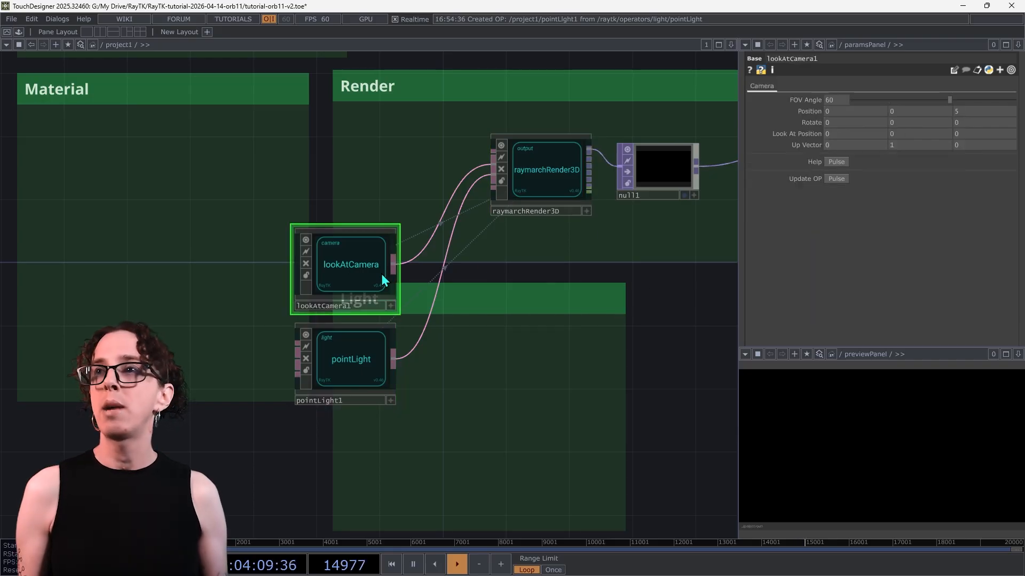
{"action": "left_click", "coordinate": [979, 112]}
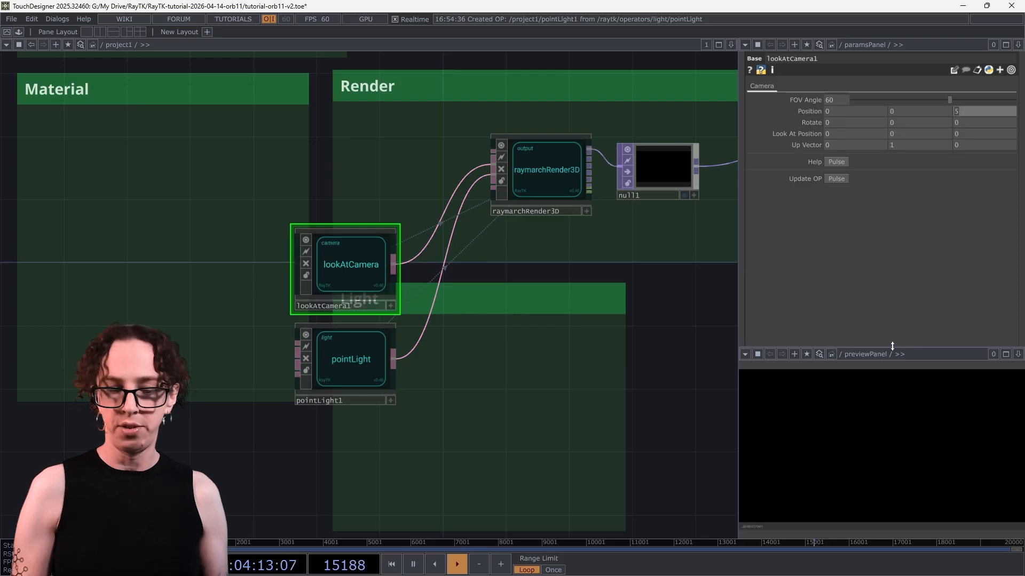
{"action": "type", "text": "8"}
{"action": "key", "text": "Tab"}
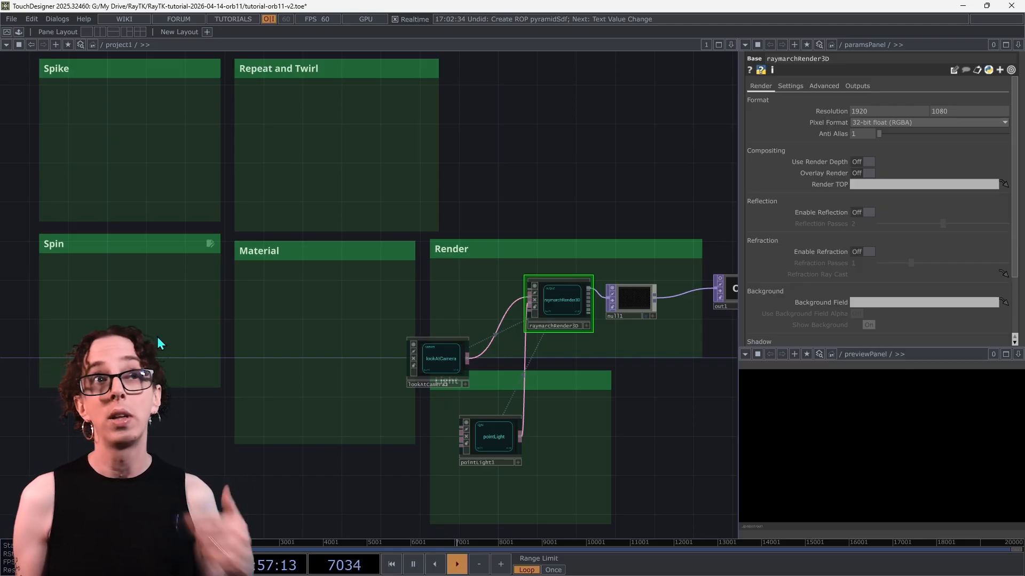
Step: Add a pyramidSdf operator in the Spike section and connect it to the first input of raymarchRender3D
{"action": "key", "text": "alt+r"}
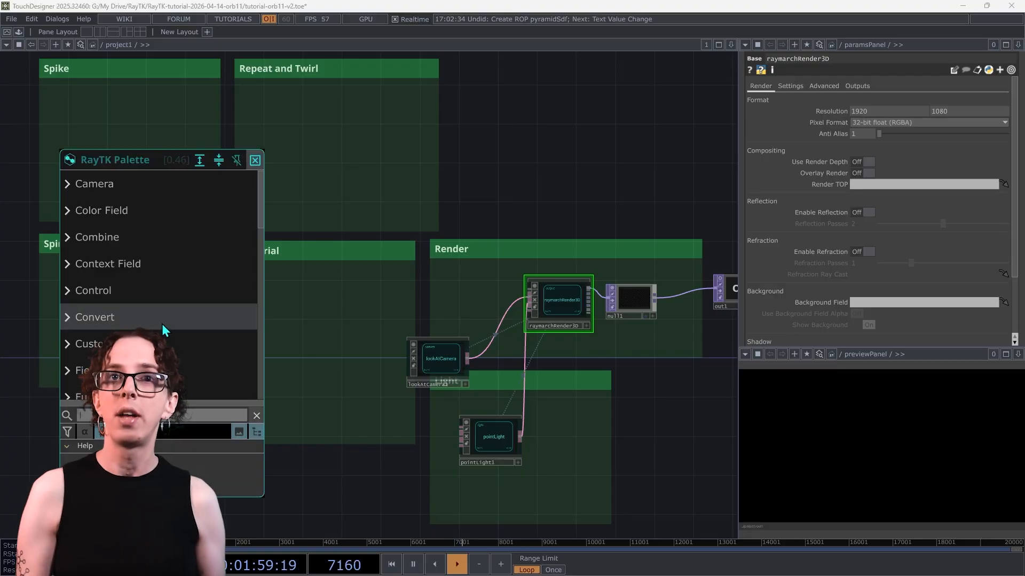
{"action": "type", "text": "pyr"}
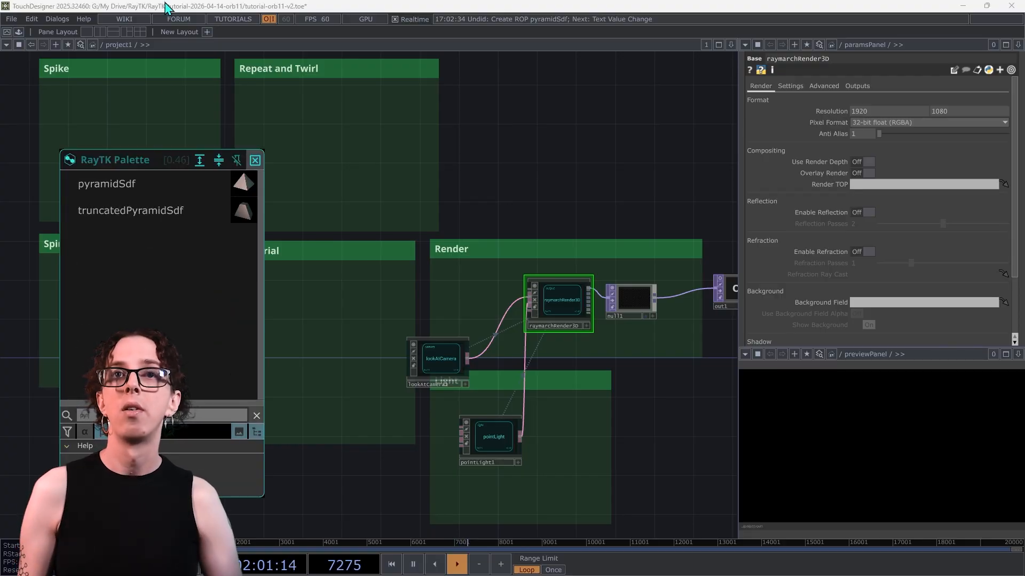
{"action": "left_click", "coordinate": [133, 191]}
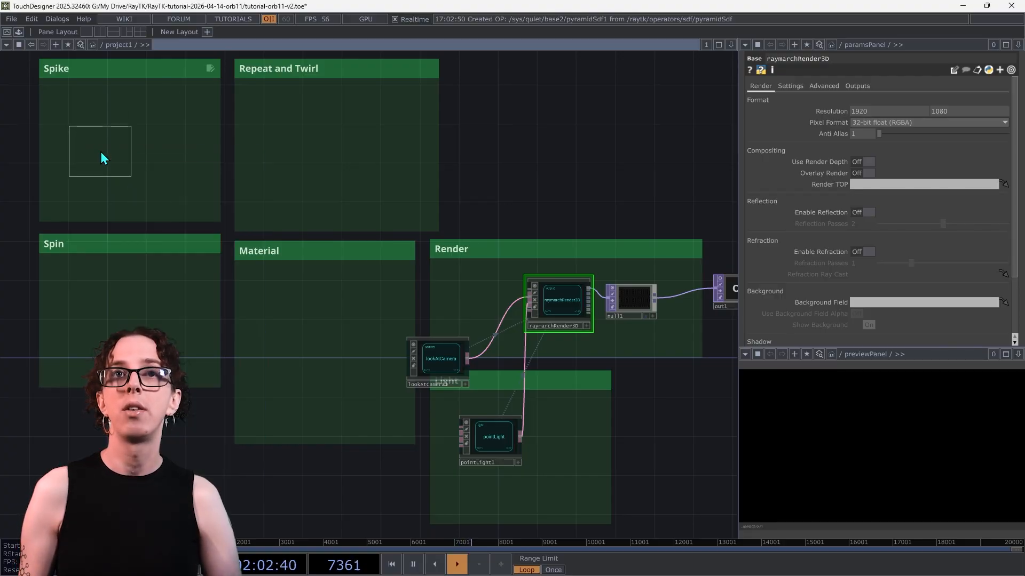
{"action": "left_click", "coordinate": [95, 125]}
{"action": "left_click_drag", "start_coordinate": [123, 131], "coordinate": [513, 291]}
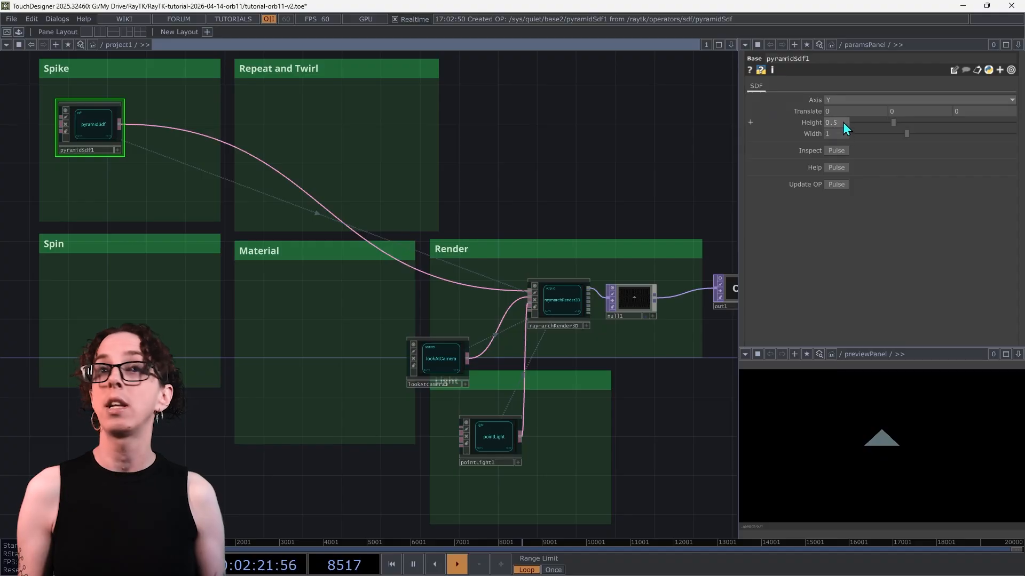
Step: Set the pyramid's height to 1.5 and its width to 0.7
{"action": "mouse_move", "coordinate": [843, 122]}
{"action": "left_mouse_down"}
{"action": "mouse_move", "coordinate": [839, 107]}
{"action": "mouse_move", "coordinate": [843, 133]}
{"action": "mouse_move", "coordinate": [833, 133]}
{"action": "mouse_move", "coordinate": [839, 119]}
{"action": "mouse_move", "coordinate": [825, 119]}
{"action": "left_mouse_up"}
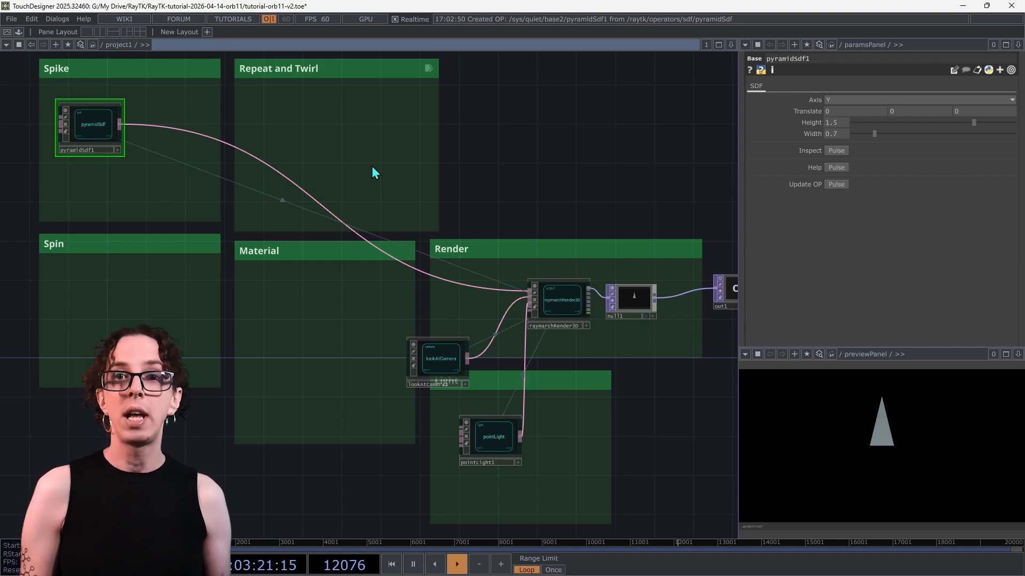
Step: Add a moduloToroidal operator in the Repeat and Twirl section
{"action": "key", "text": "alt+r"}
{"action": "type", "text": "mo"}
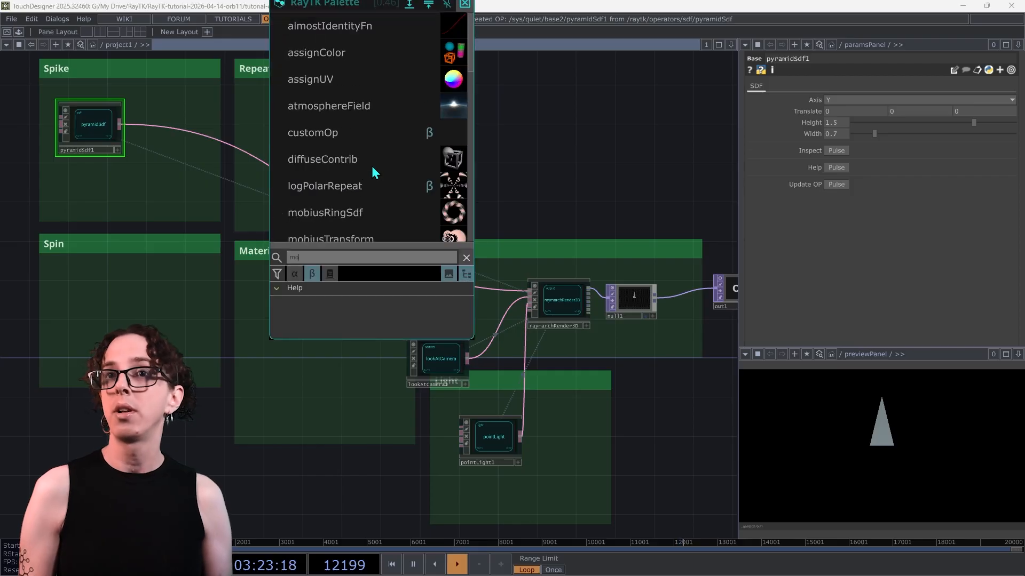
{"action": "type", "text": "dulot"}
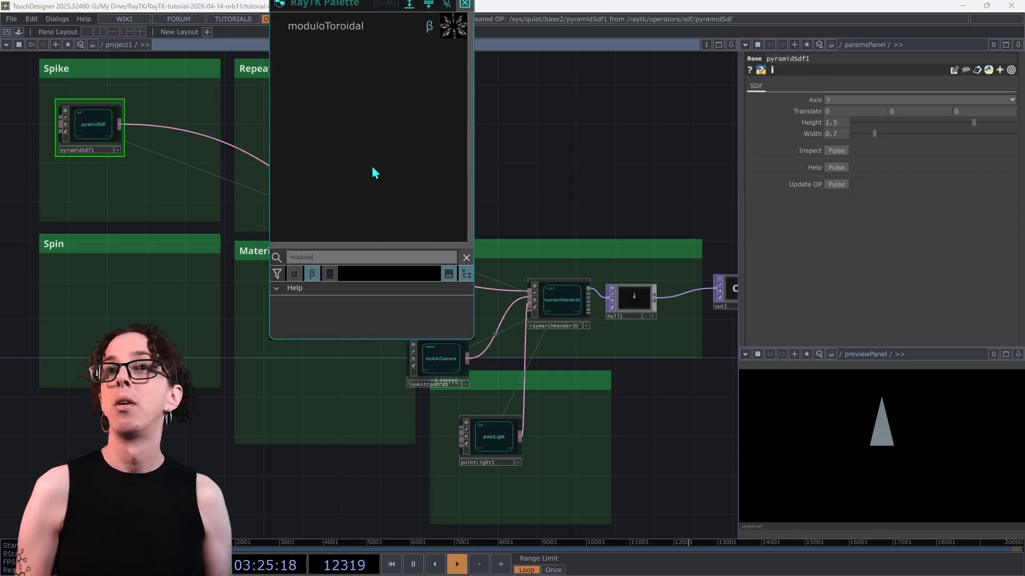
{"action": "left_click", "coordinate": [357, 32]}
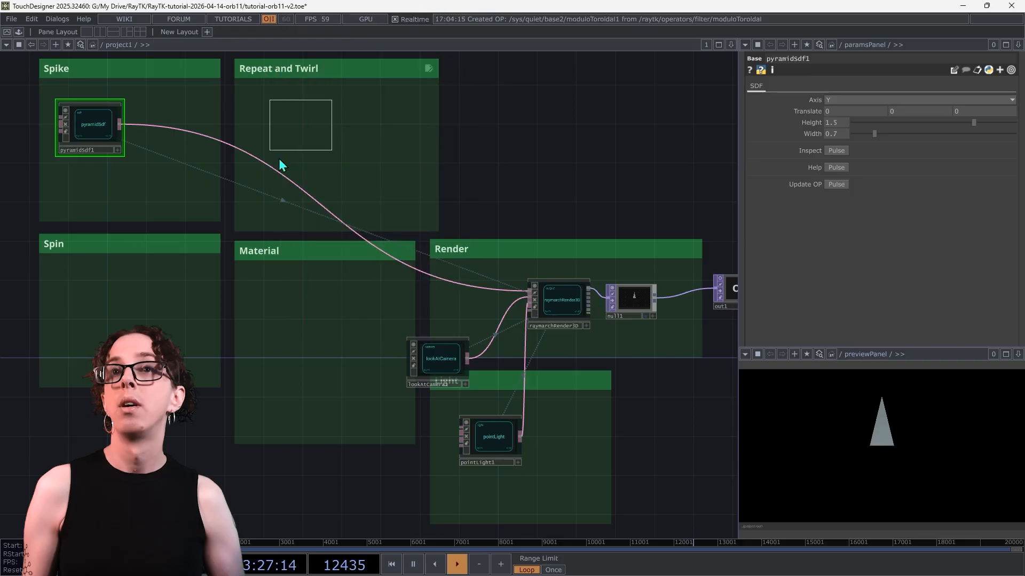
{"action": "left_click", "coordinate": [324, 139]}
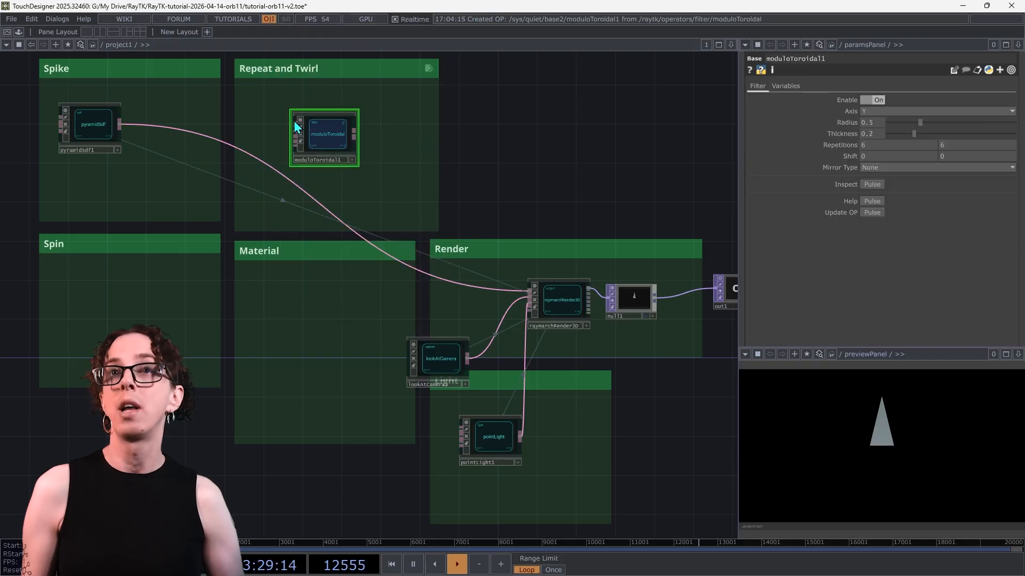
Step: Wire moduloToroidal between pyramidSdf and the first input of raymarchRender3D, and set its axis to Z
{"action": "left_click", "coordinate": [295, 125]}
{"action": "left_click", "coordinate": [120, 125]}
{"action": "left_click", "coordinate": [354, 136]}
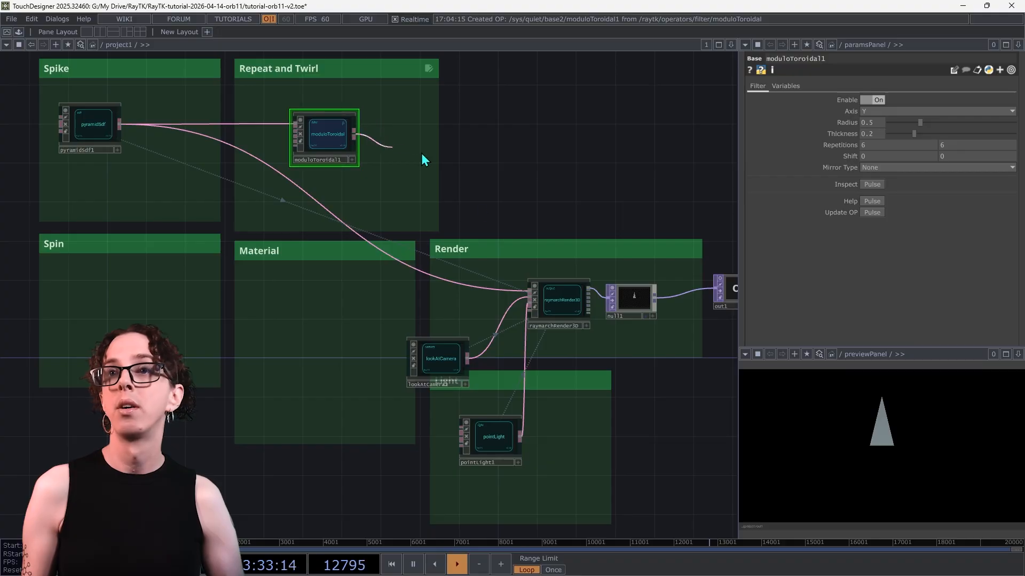
{"action": "left_click", "coordinate": [520, 290]}
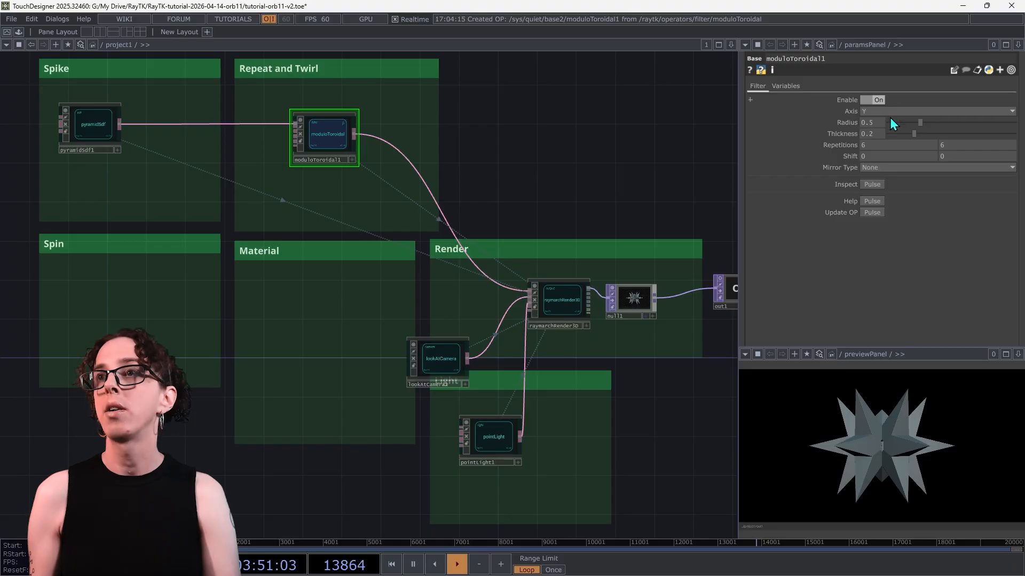
{"action": "left_click", "coordinate": [872, 113]}
{"action": "left_click", "coordinate": [867, 142]}
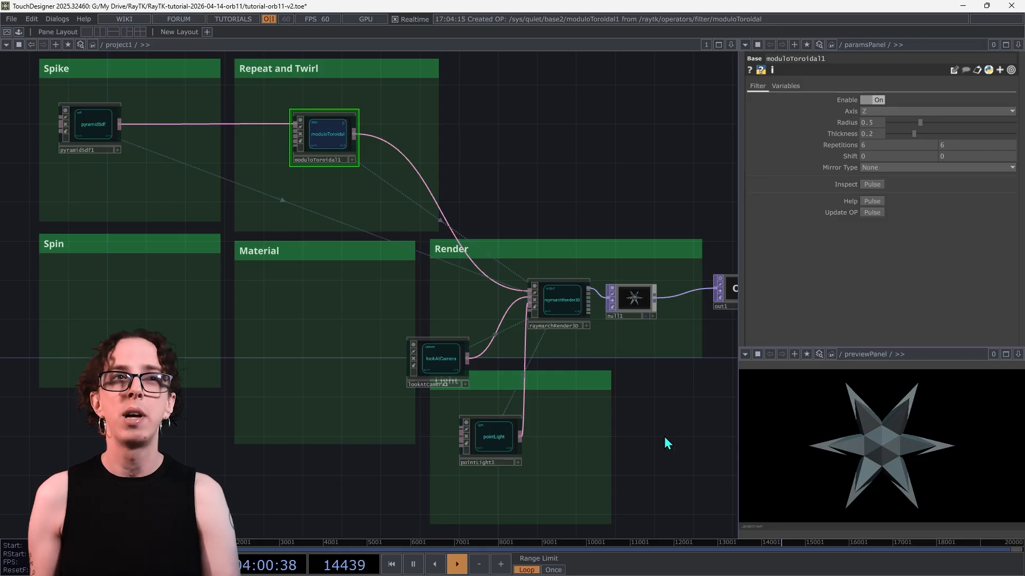
Step: Move the look-at camera into the Render section and offset its view by setting the Y position to 2
{"action": "left_click_drag", "start_coordinate": [442, 370], "coordinate": [479, 332]}
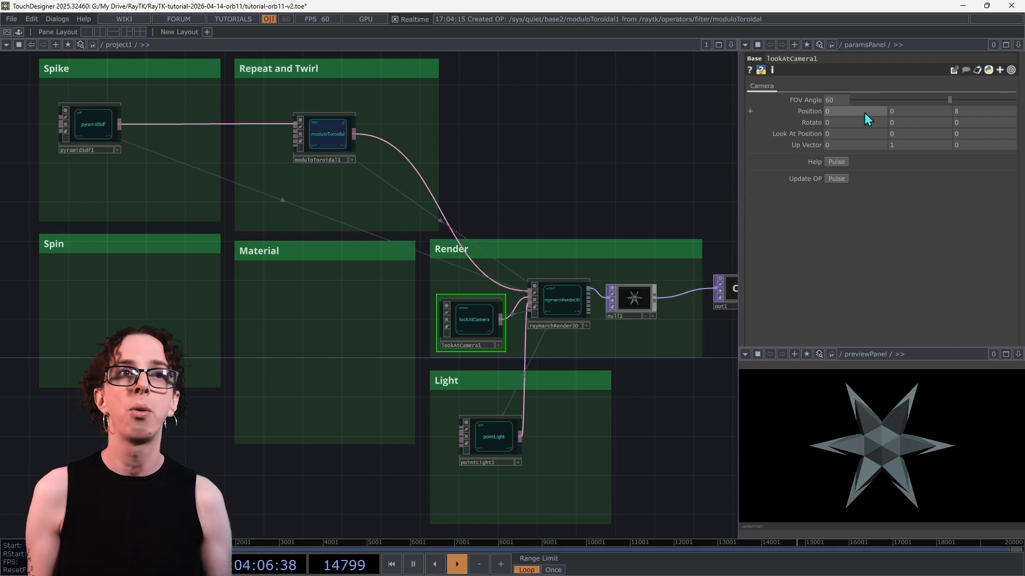
{"action": "left_click_drag", "start_coordinate": [860, 110], "coordinate": [908, 110]}
{"action": "key", "text": "Tab"}
{"action": "type", "text": "2"}
{"action": "key", "text": "Tab"}
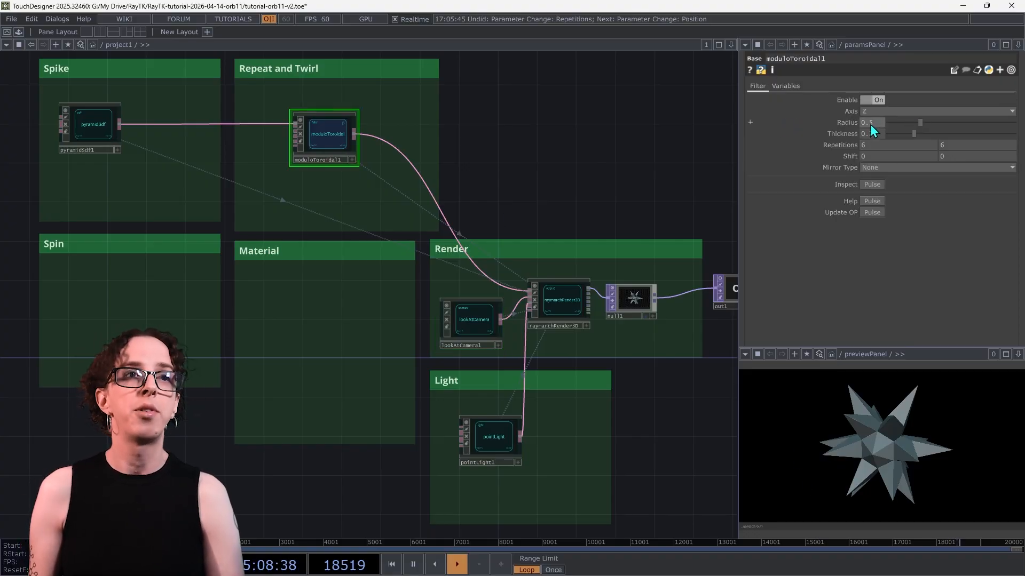
Step: Set moduloToroidal's radius to 1.8 and try out different thickness values
{"action": "left_click_drag", "start_coordinate": [870, 128], "coordinate": [871, 109]}
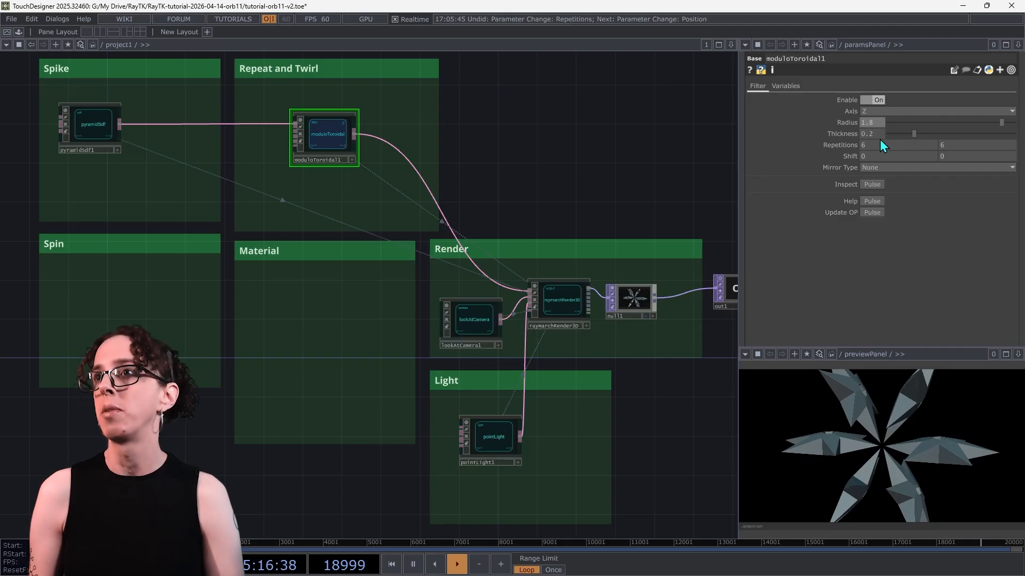
{"action": "left_click_drag", "start_coordinate": [880, 133], "coordinate": [875, 118]}
{"action": "left_click_drag", "start_coordinate": [876, 119], "coordinate": [876, 112]}
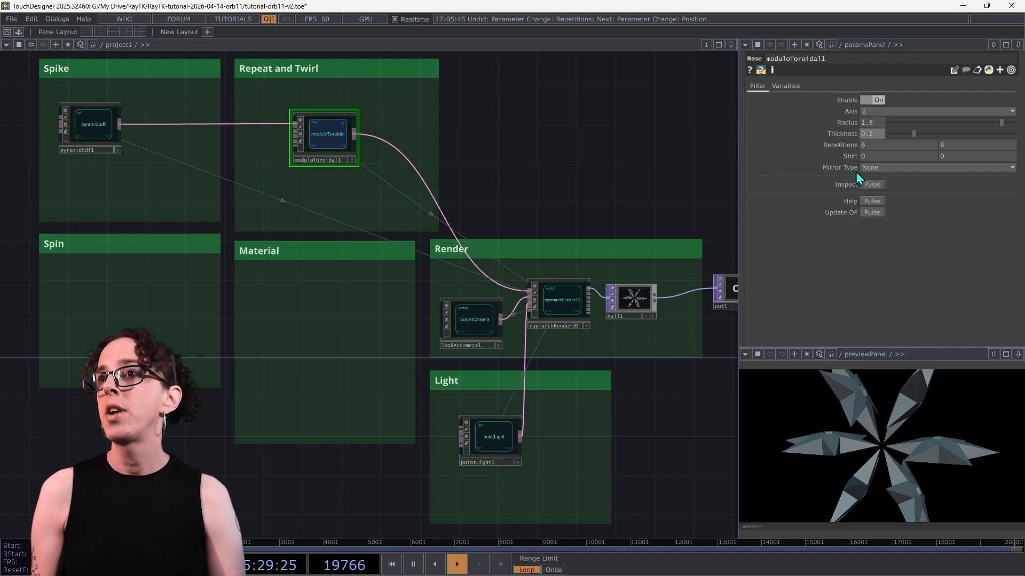
Step: Set moduloToroidal's two repetition counts to 12 and 8
{"action": "middle_click_drag", "start_coordinate": [873, 147], "coordinate": [876, 128]}
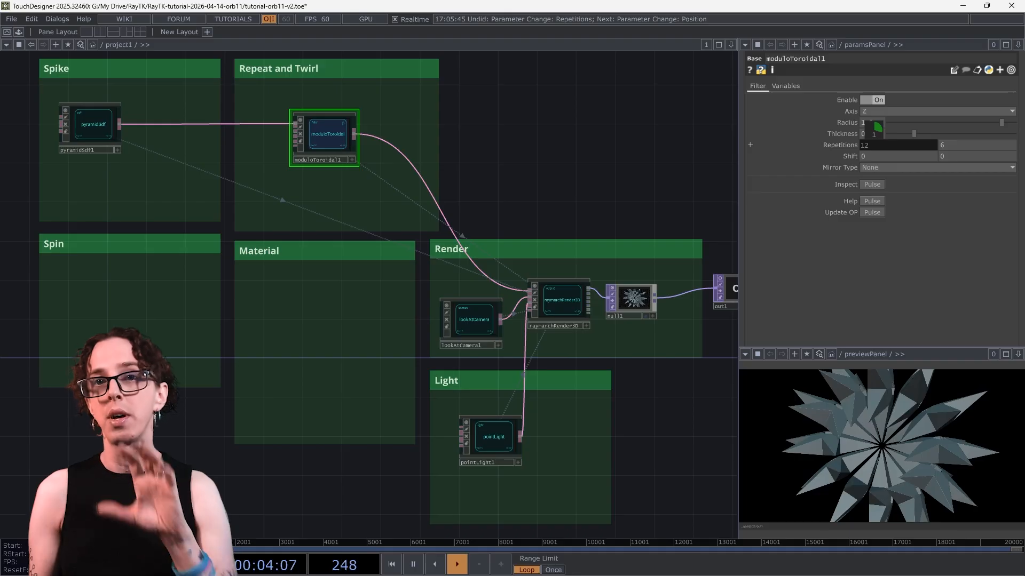
{"action": "middle_click_drag", "start_coordinate": [875, 128], "coordinate": [876, 128]}
{"action": "mouse_move", "coordinate": [956, 148]}
{"action": "middle_mouse_down"}
{"action": "mouse_move", "coordinate": [959, 125]}
{"action": "mouse_move", "coordinate": [956, 149]}
{"action": "middle_mouse_up"}
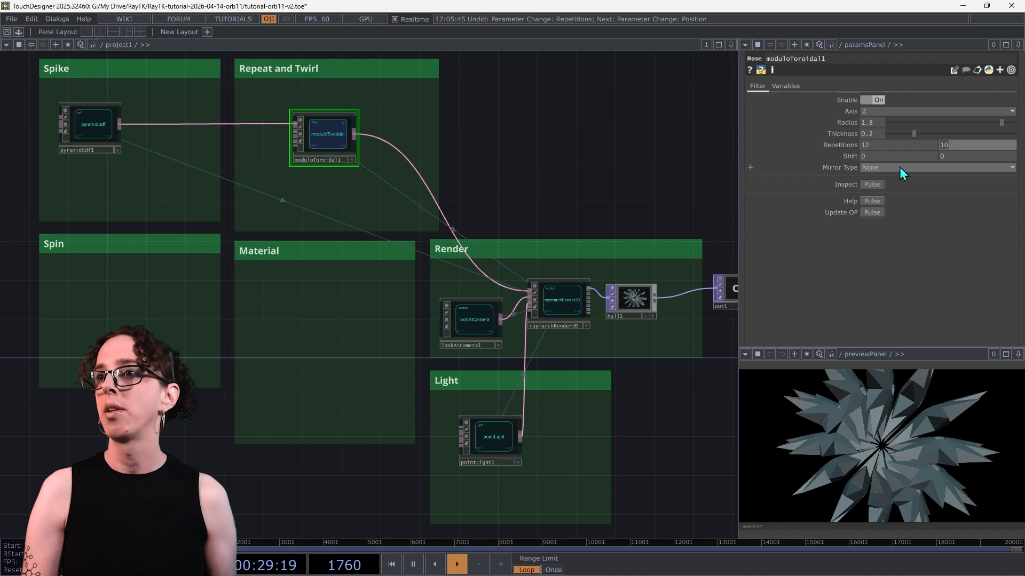
{"action": "type", "text": "8"}
{"action": "key", "text": "Tab"}
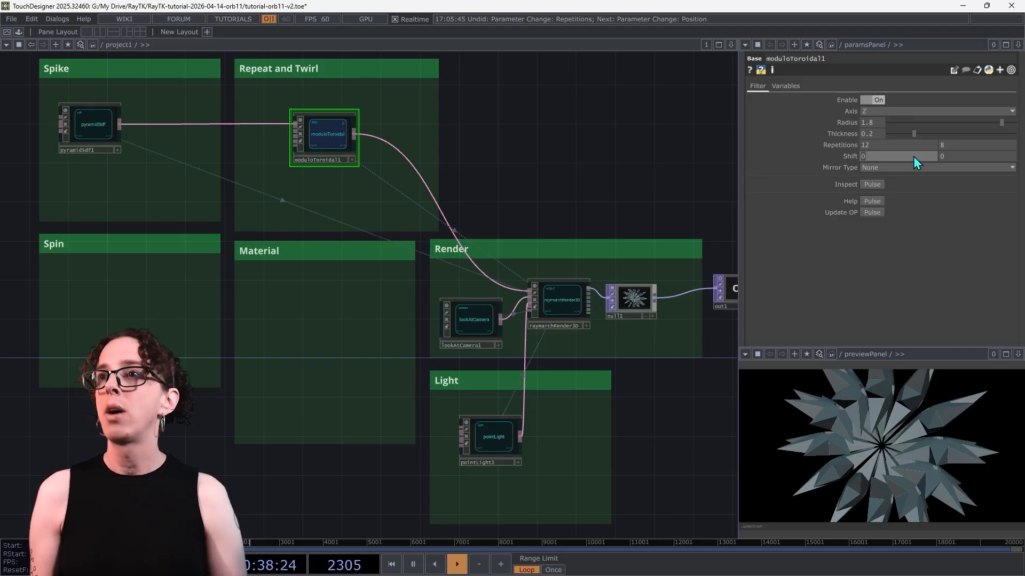
Step: Try different values for both shift components of moduloToroidal
{"action": "mouse_move", "coordinate": [905, 158]}
{"action": "middle_mouse_down"}
{"action": "mouse_move", "coordinate": [906, 140]}
{"action": "mouse_move", "coordinate": [907, 157]}
{"action": "middle_mouse_up"}
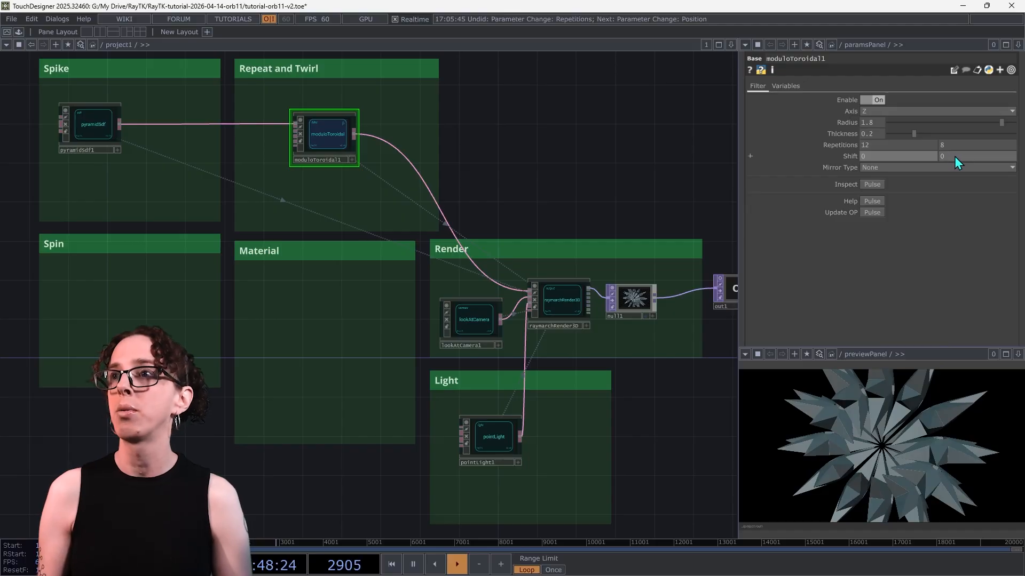
{"action": "middle_click_drag", "start_coordinate": [954, 156], "coordinate": [954, 143]}
{"action": "middle_click_drag", "start_coordinate": [956, 155], "coordinate": [955, 142]}
{"action": "middle_click_drag", "start_coordinate": [954, 156], "coordinate": [949, 137]}
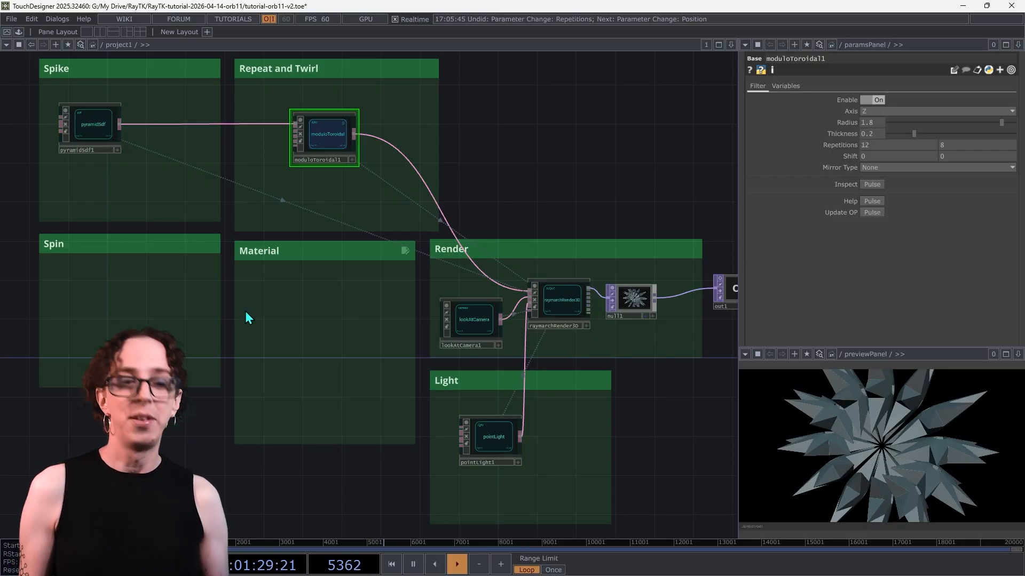
Step: Add a twist operator in the Spike section and wire it between pyramidSdf and moduloToroidal
{"action": "key", "text": "alt+r"}
{"action": "type", "text": "tw"}
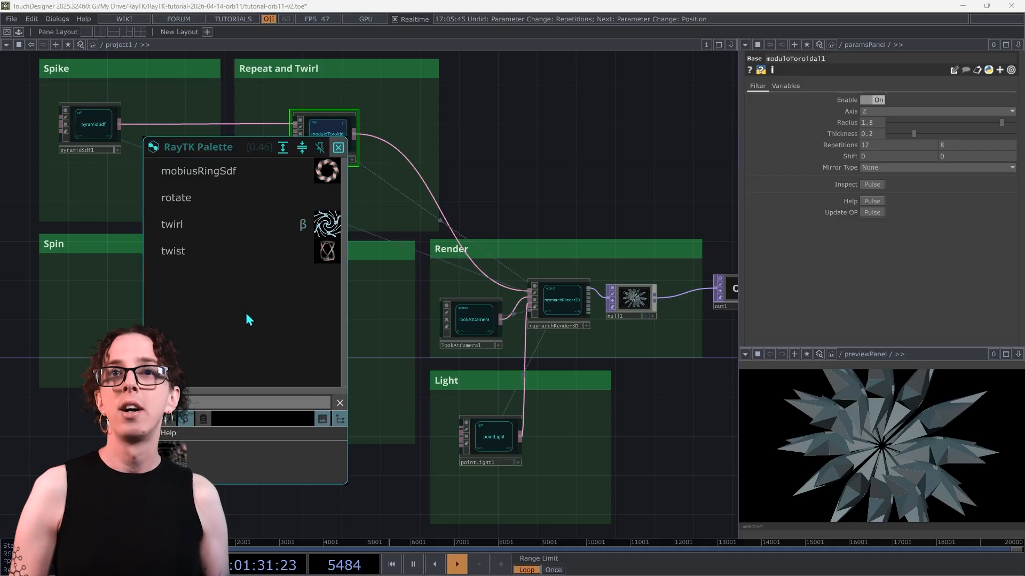
{"action": "left_click", "coordinate": [180, 249]}
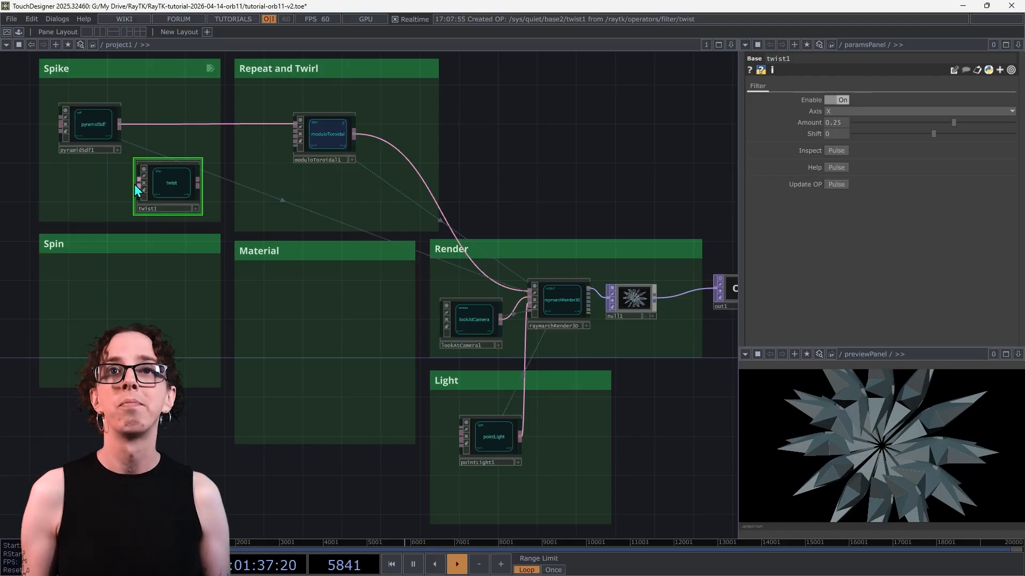
{"action": "left_click_drag", "start_coordinate": [133, 183], "coordinate": [121, 125]}
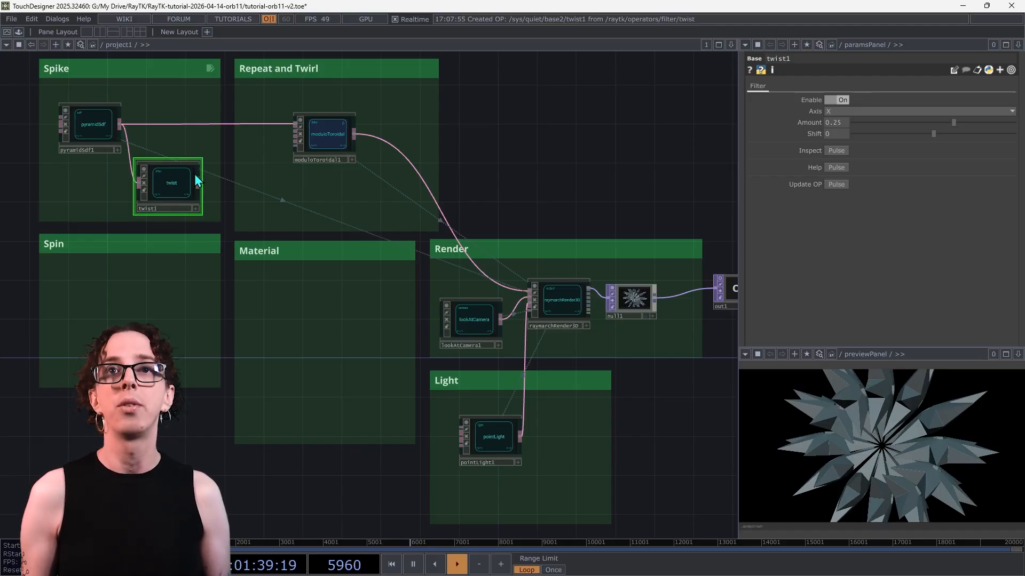
{"action": "left_click_drag", "start_coordinate": [197, 187], "coordinate": [286, 117]}
{"action": "left_click_drag", "start_coordinate": [161, 187], "coordinate": [171, 128]}
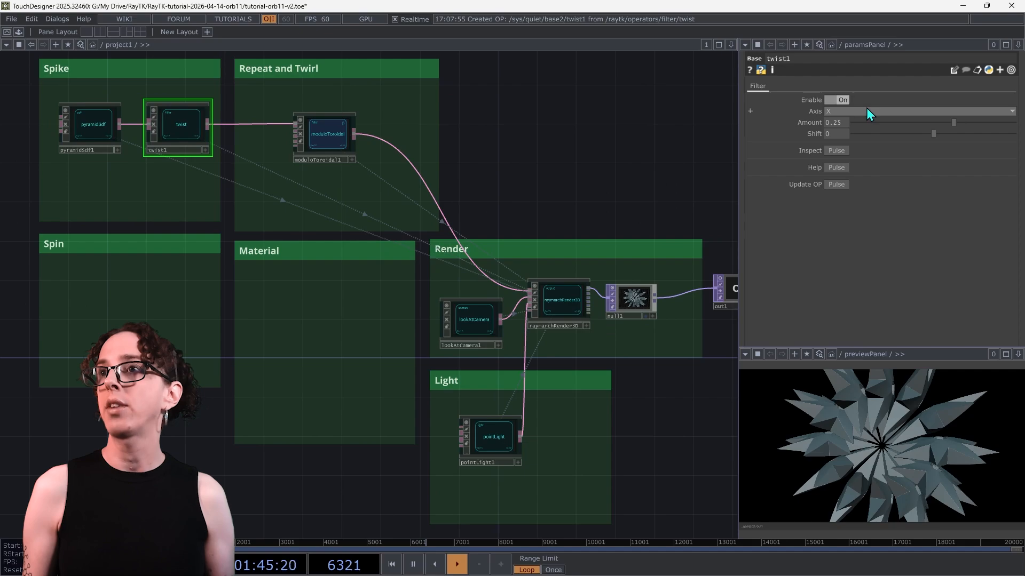
Step: Set the twist's axis to Y and increase its amount beyond 1 to coil the spikes
{"action": "left_click", "coordinate": [829, 131]}
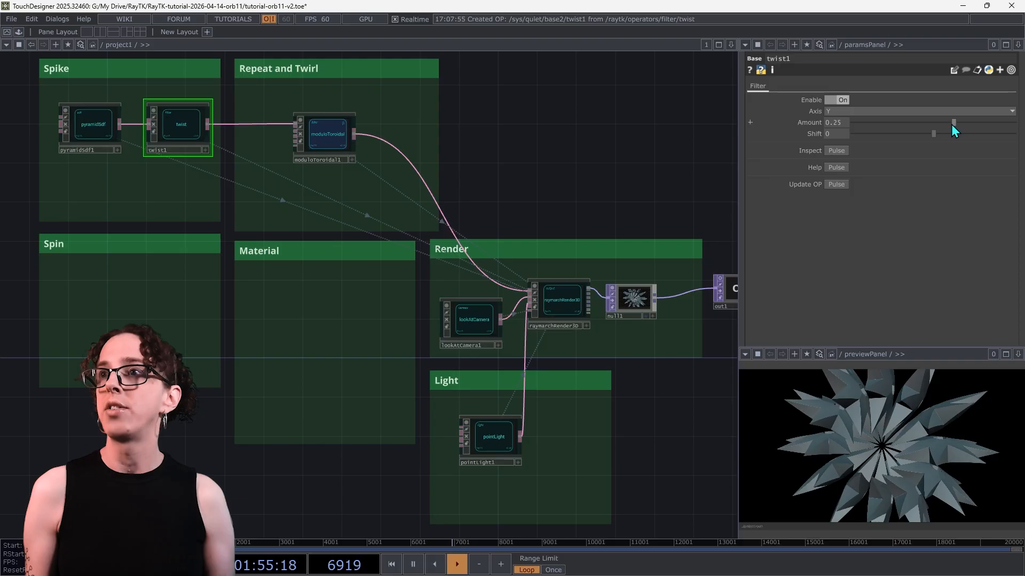
{"action": "left_click_drag", "start_coordinate": [954, 123], "coordinate": [1016, 122]}
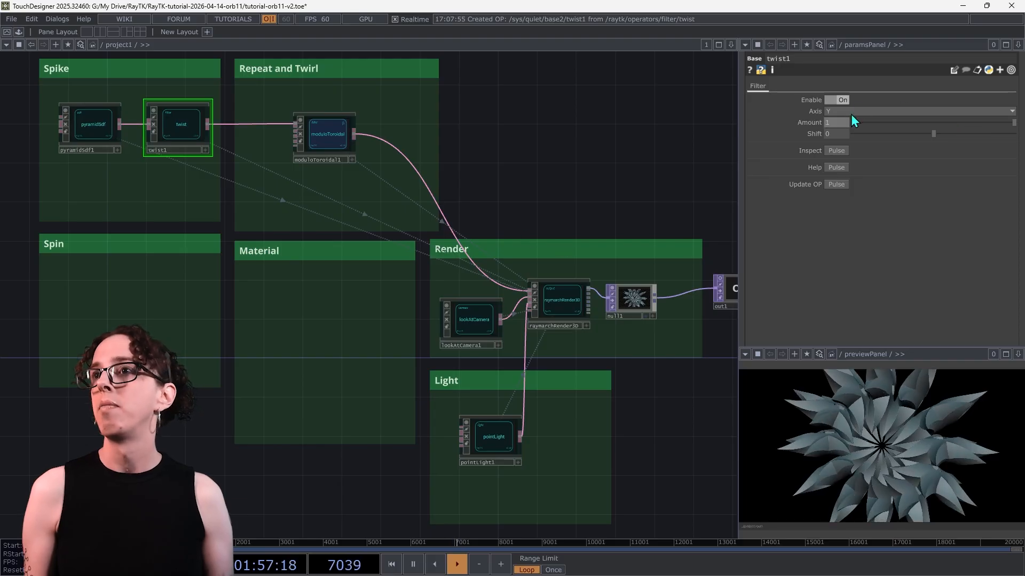
{"action": "mouse_move", "coordinate": [835, 128]}
{"action": "middle_mouse_down"}
{"action": "mouse_move", "coordinate": [836, 107]}
{"action": "mouse_move", "coordinate": [835, 125]}
{"action": "middle_mouse_up"}
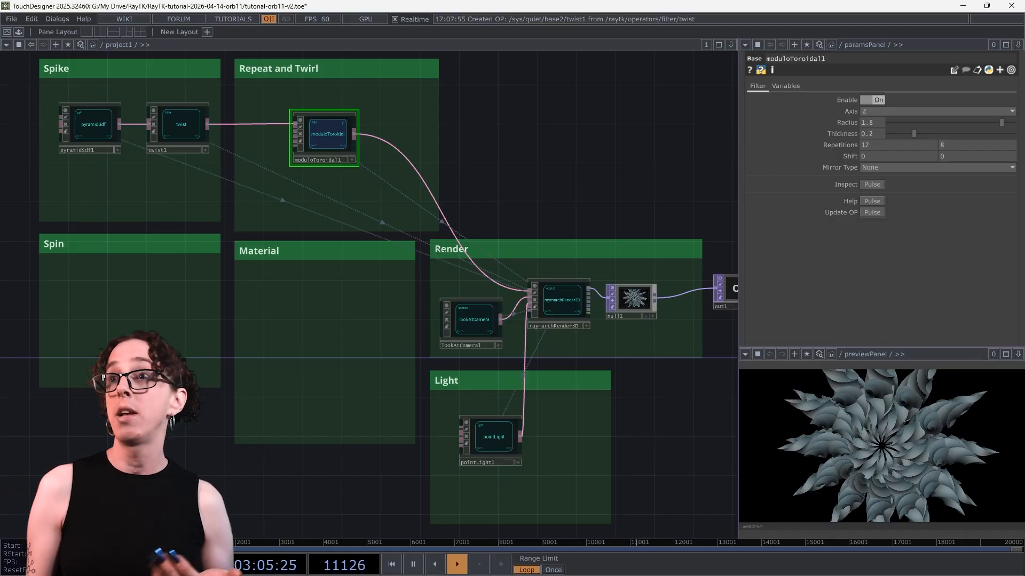
Step: Examine the mirror type options available for moduloToroidal
{"action": "left_click", "coordinate": [888, 168]}
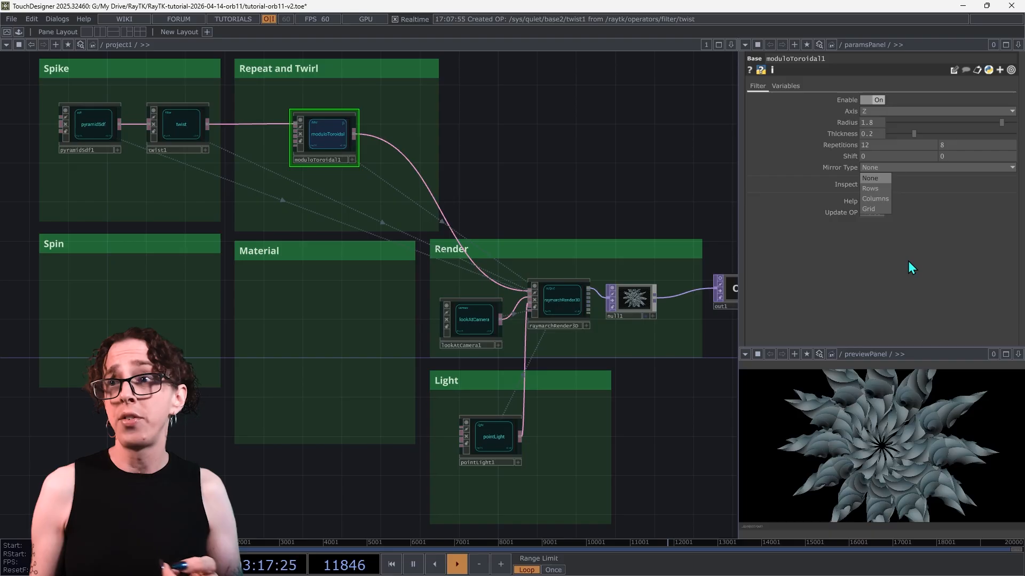
{"action": "left_click", "coordinate": [695, 166]}
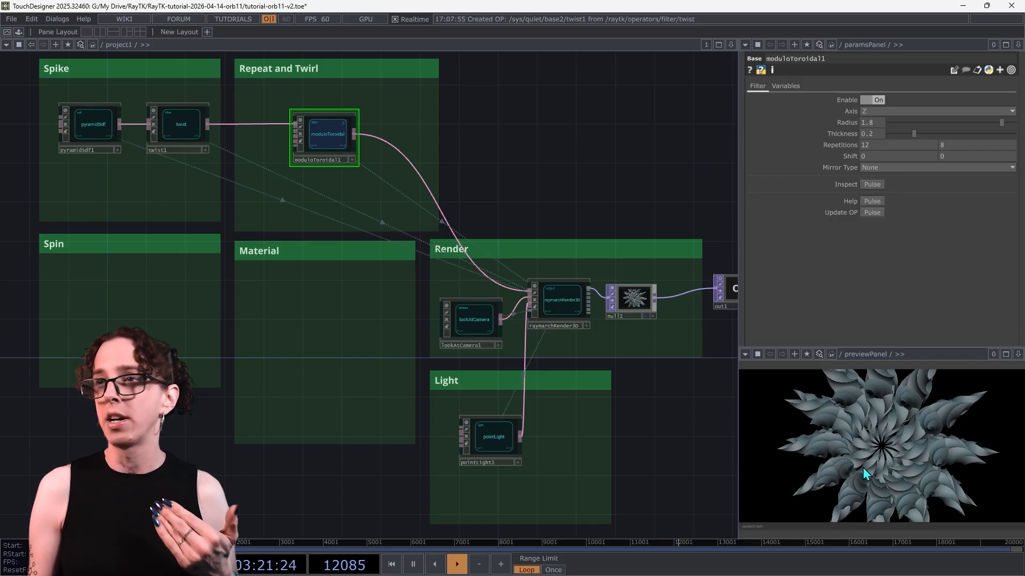
{"action": "left_click", "coordinate": [895, 168]}
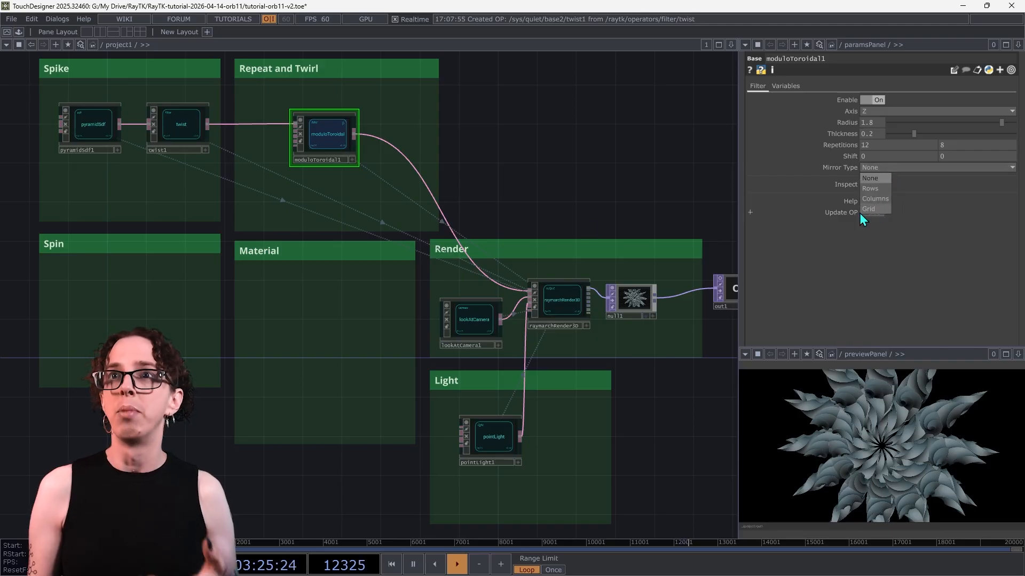
{"action": "left_click", "coordinate": [549, 209]}
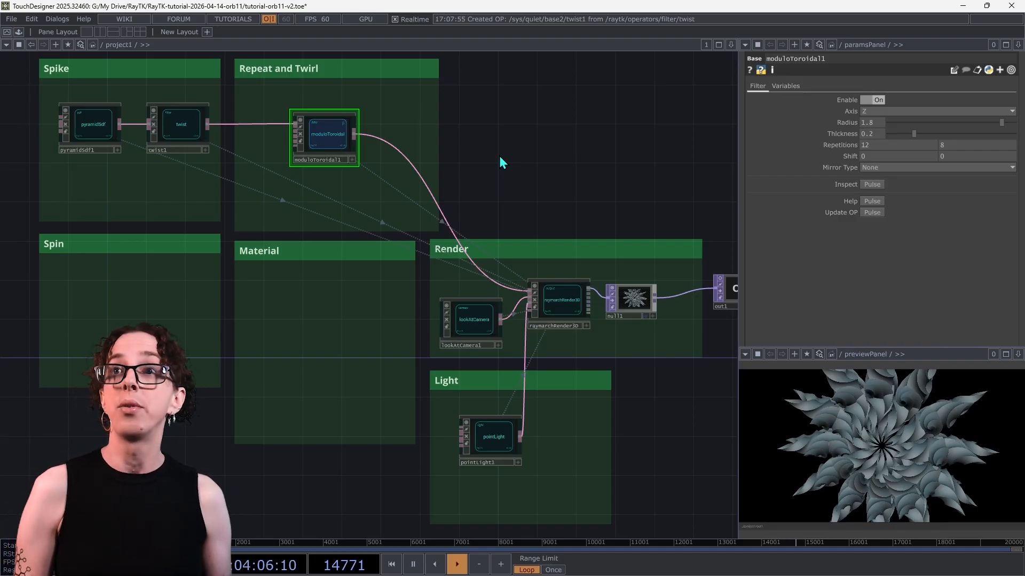
Step: Add a twirl operator in the Repeat and Twirl section and wire it between moduloToroidal and raymarchRender3D
{"action": "key", "text": "alt+r"}
{"action": "type", "text": "twirl"}
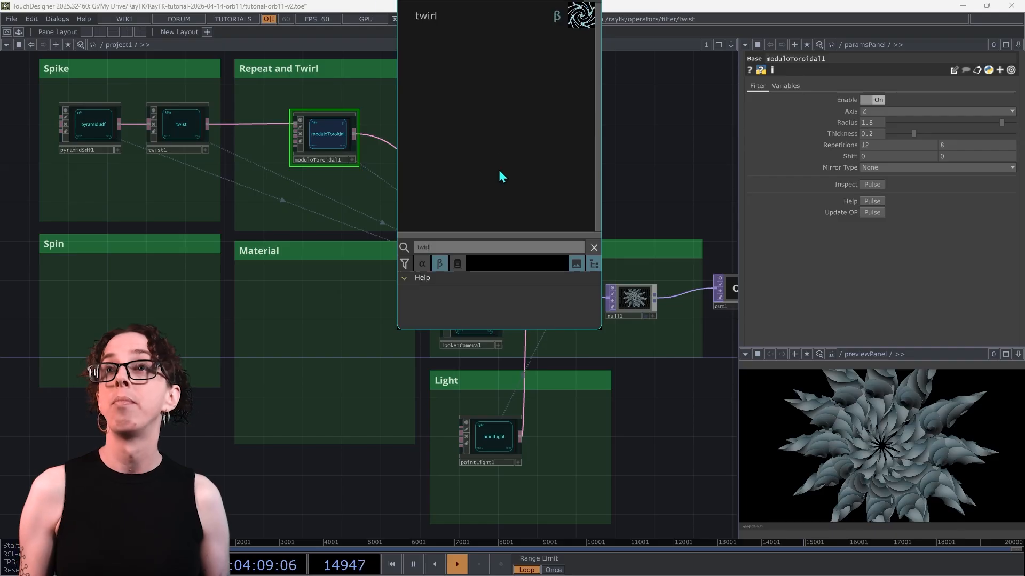
{"action": "left_click", "coordinate": [543, 18]}
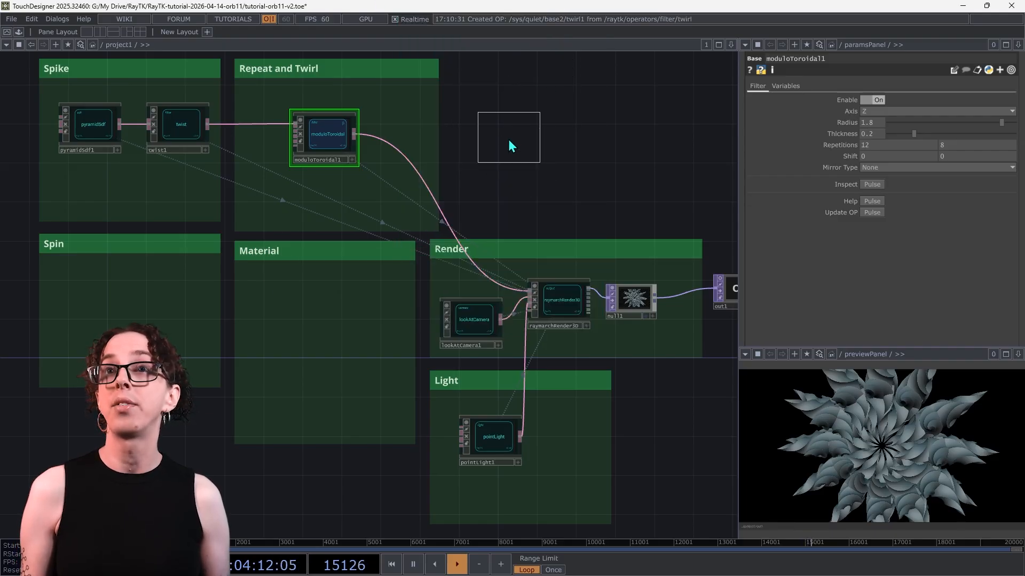
{"action": "left_click", "coordinate": [509, 139]}
{"action": "left_click_drag", "start_coordinate": [308, 138], "coordinate": [279, 138]}
{"action": "left_click_drag", "start_coordinate": [504, 140], "coordinate": [386, 139]}
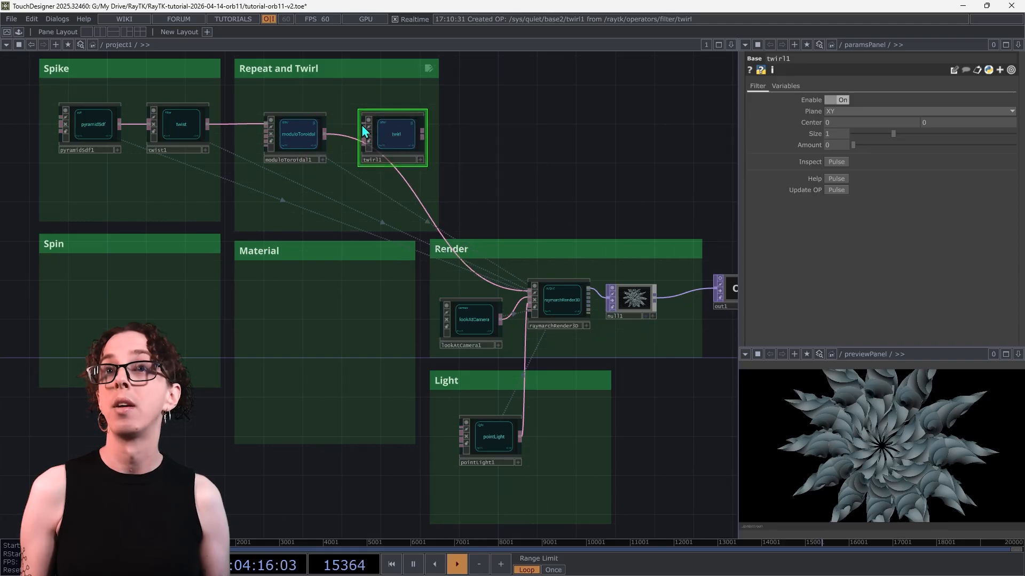
{"action": "left_click_drag", "start_coordinate": [425, 133], "coordinate": [423, 211]}
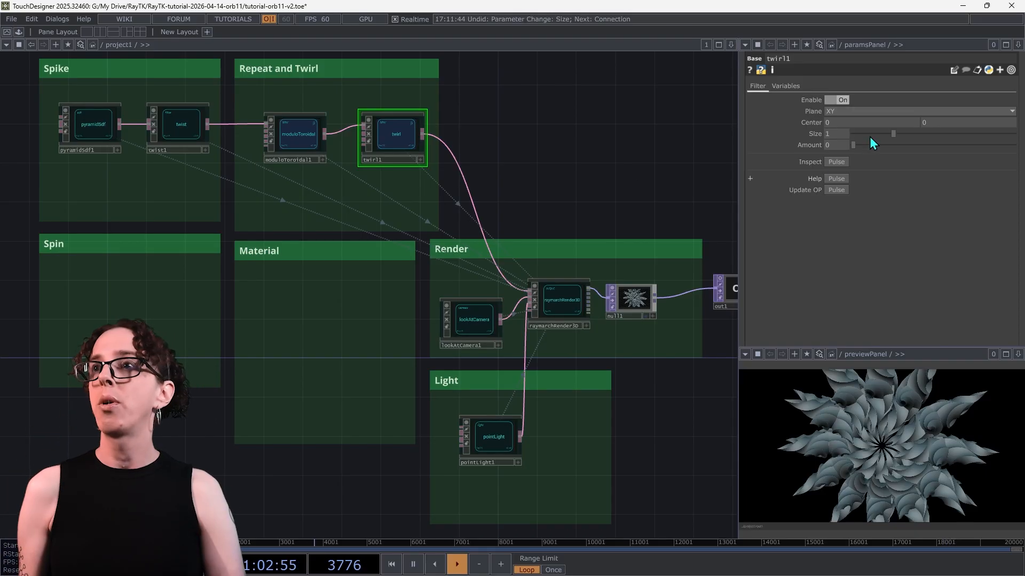
Step: Set the twirl's size to 1.5 and its amount to about 17
{"action": "left_click_drag", "start_coordinate": [858, 144], "coordinate": [908, 160]}
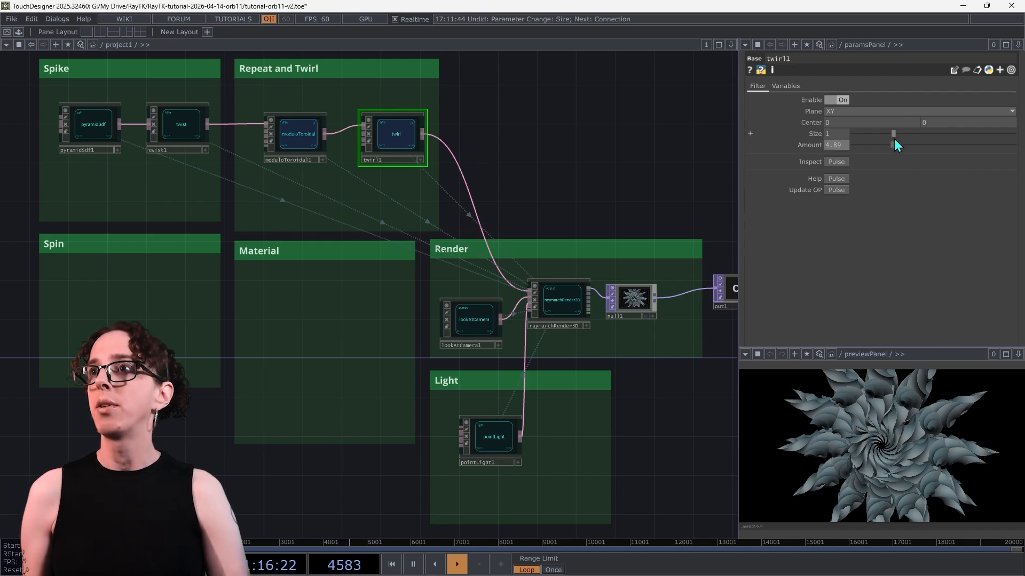
{"action": "left_click_drag", "start_coordinate": [893, 136], "coordinate": [969, 165]}
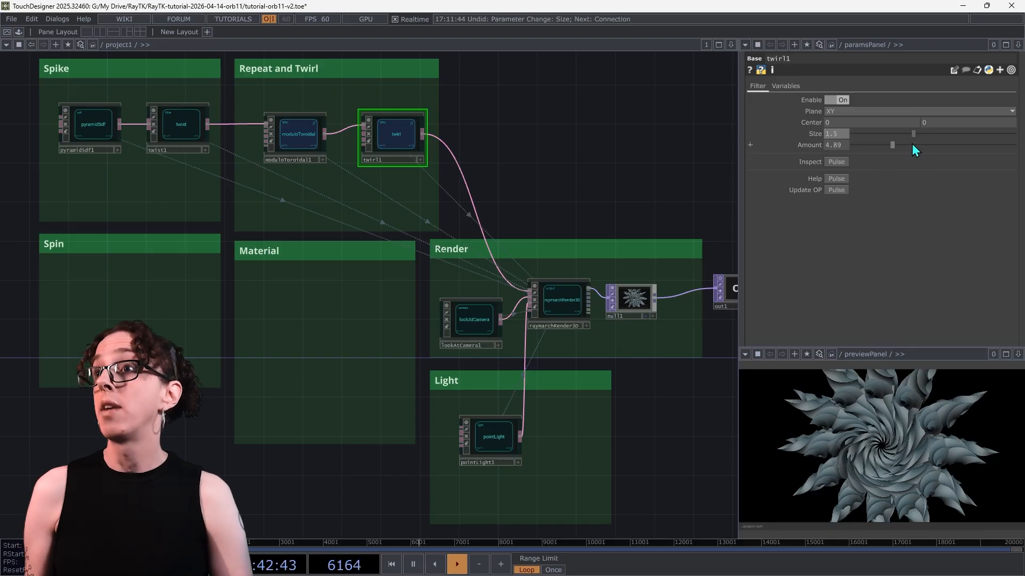
{"action": "left_click_drag", "start_coordinate": [894, 144], "coordinate": [1023, 161]}
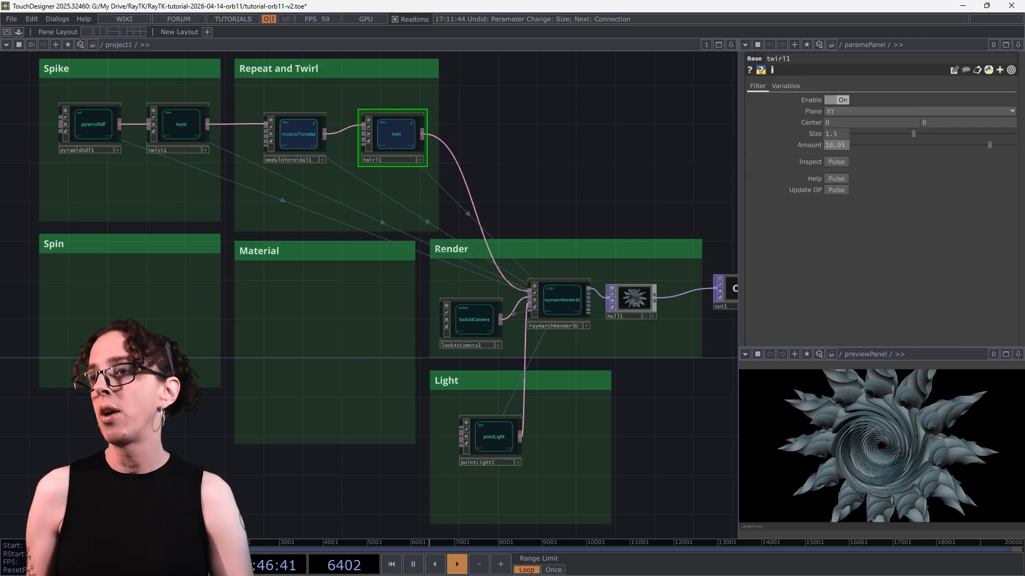
{"action": "middle_click_drag", "start_coordinate": [876, 500], "coordinate": [885, 400]}
{"action": "left_click_drag", "start_coordinate": [882, 454], "coordinate": [881, 502]}
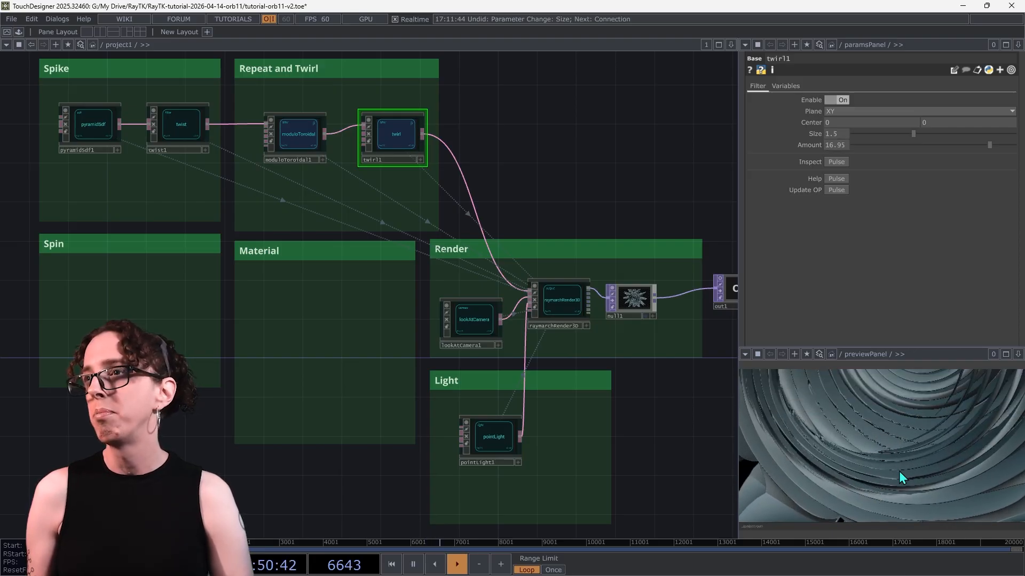
Step: Lower the twirl's amount to about 6
{"action": "left_click_drag", "start_coordinate": [903, 429], "coordinate": [772, 525]}
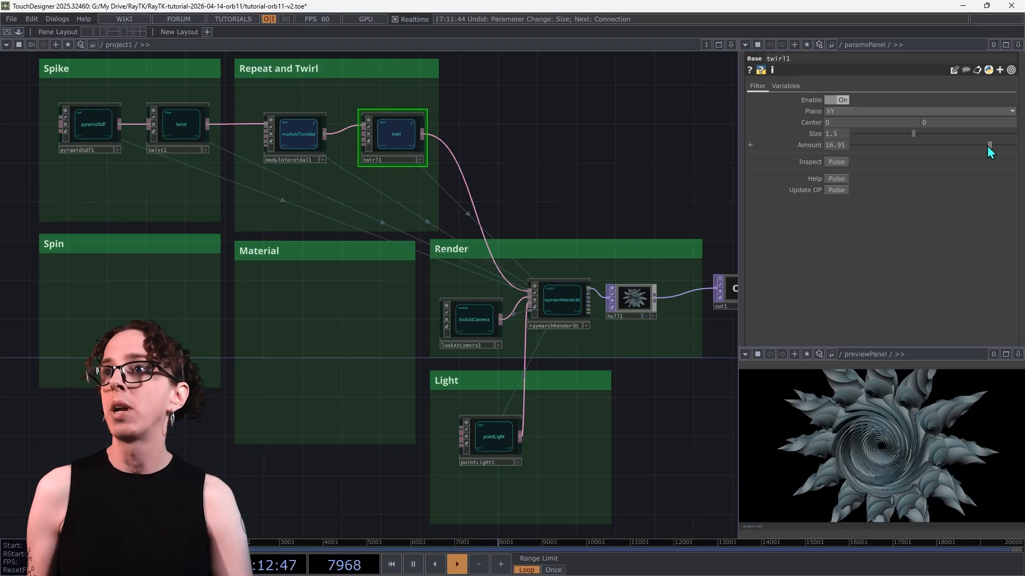
{"action": "left_click_drag", "start_coordinate": [987, 147], "coordinate": [902, 150]}
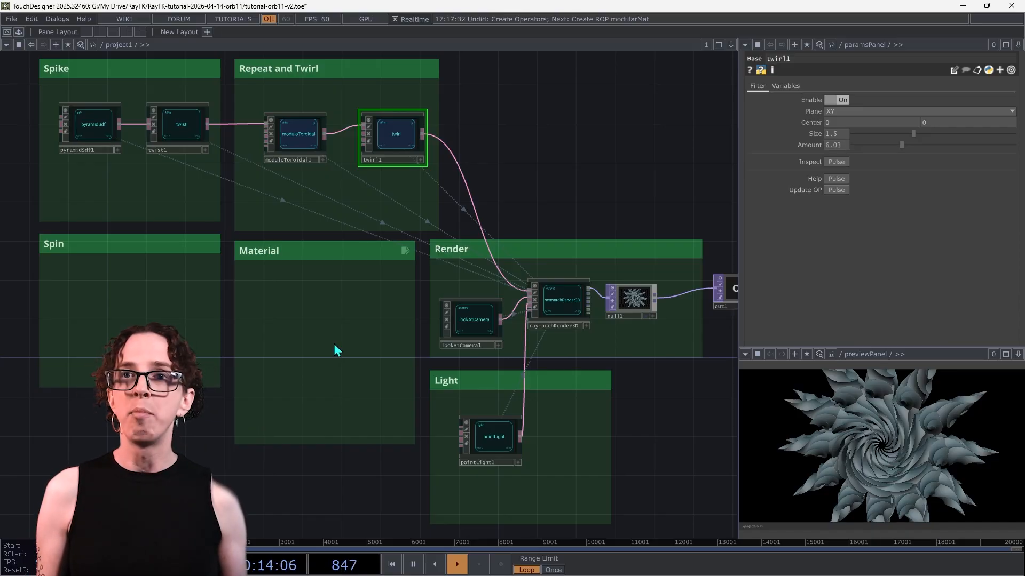
Step: Add a modularMat operator in the Material section
{"action": "key", "text": "alt+r"}
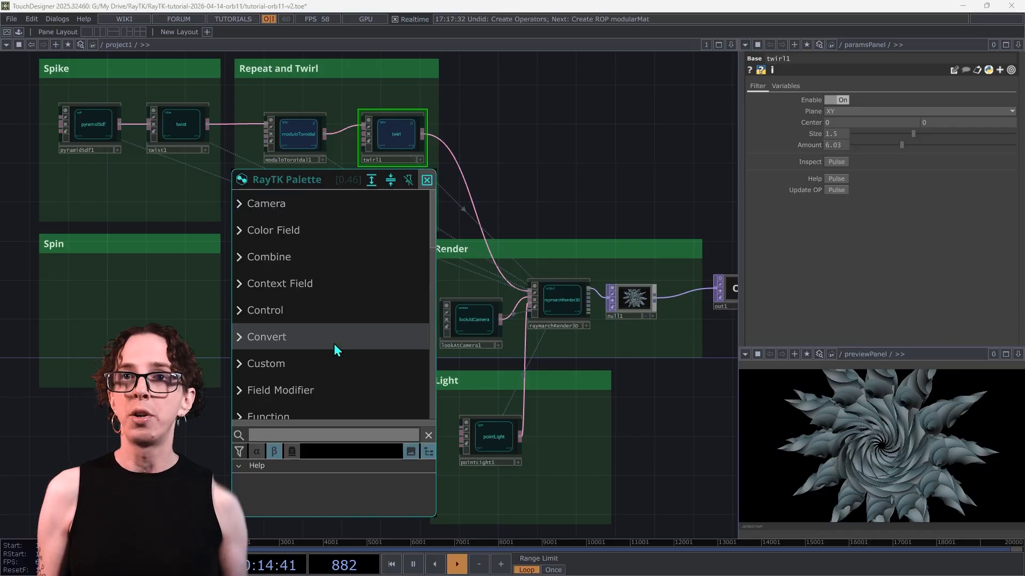
{"action": "type", "text": "modularma"}
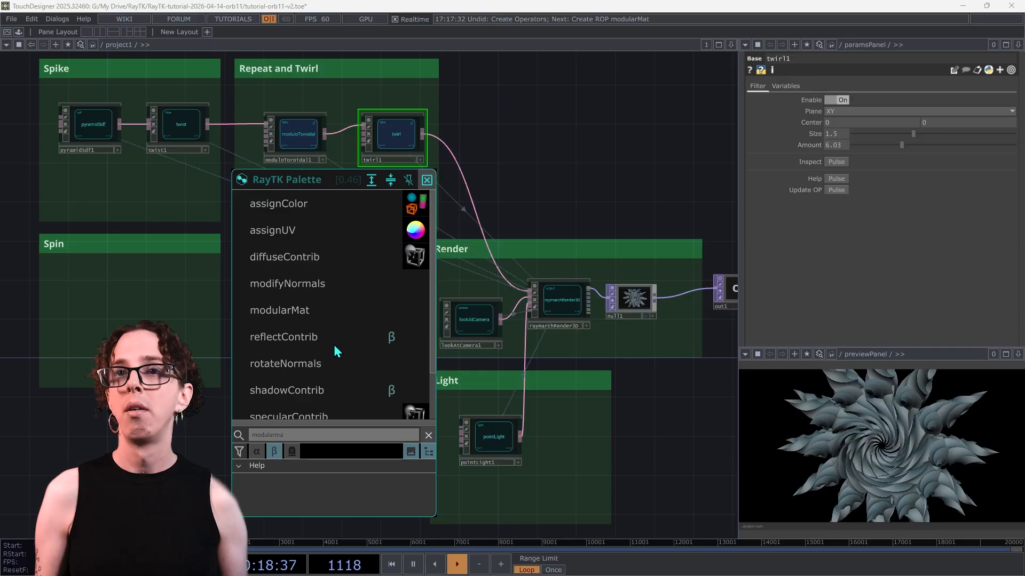
{"action": "left_click", "coordinate": [333, 310]}
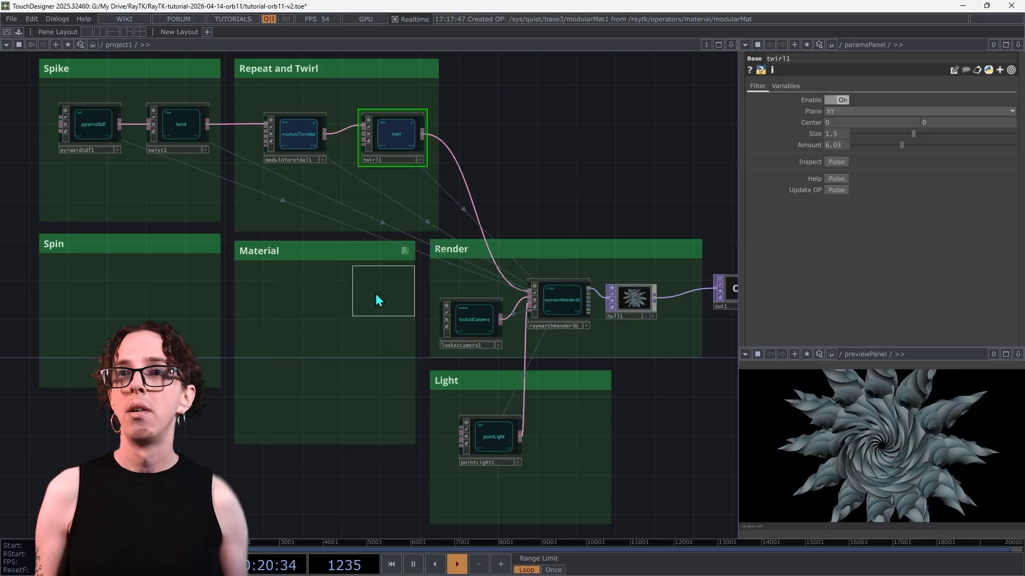
{"action": "left_click", "coordinate": [368, 302]}
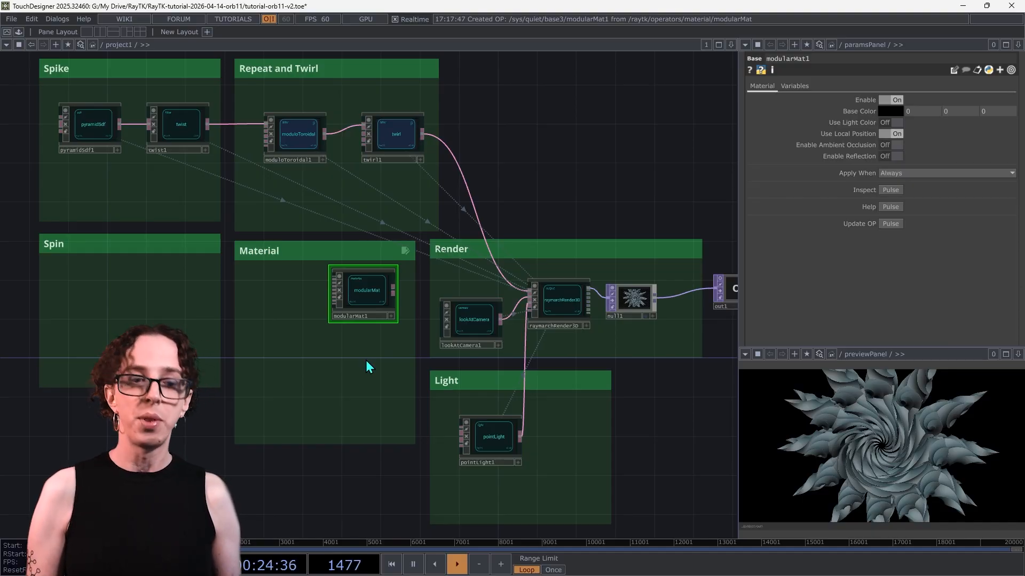
Step: Add an Oren-Nayar diffuse contribution to modularMat and make its method parameter read-only
{"action": "key", "text": "alt+e"}
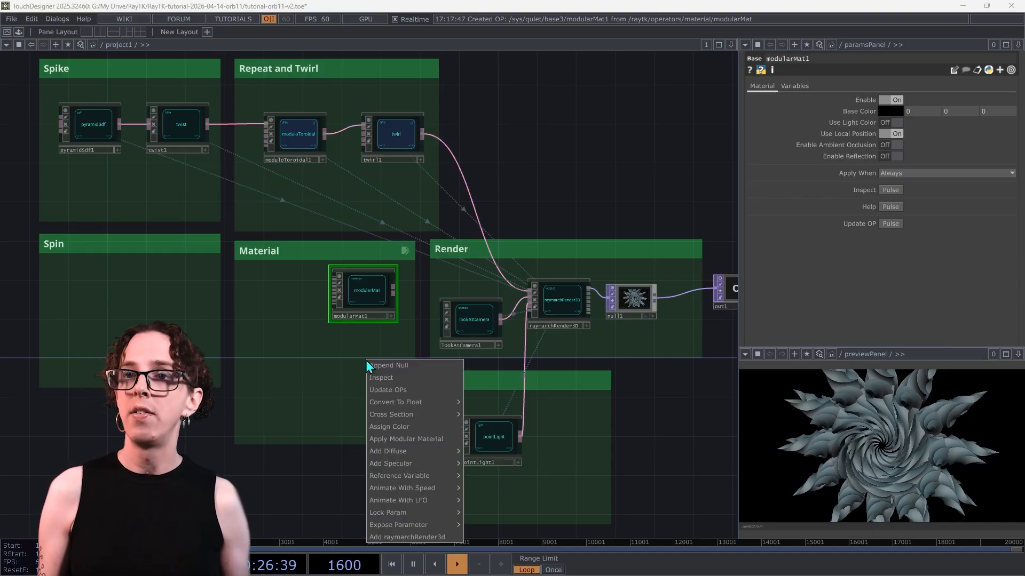
{"action": "mouse_move", "coordinate": [450, 453]}
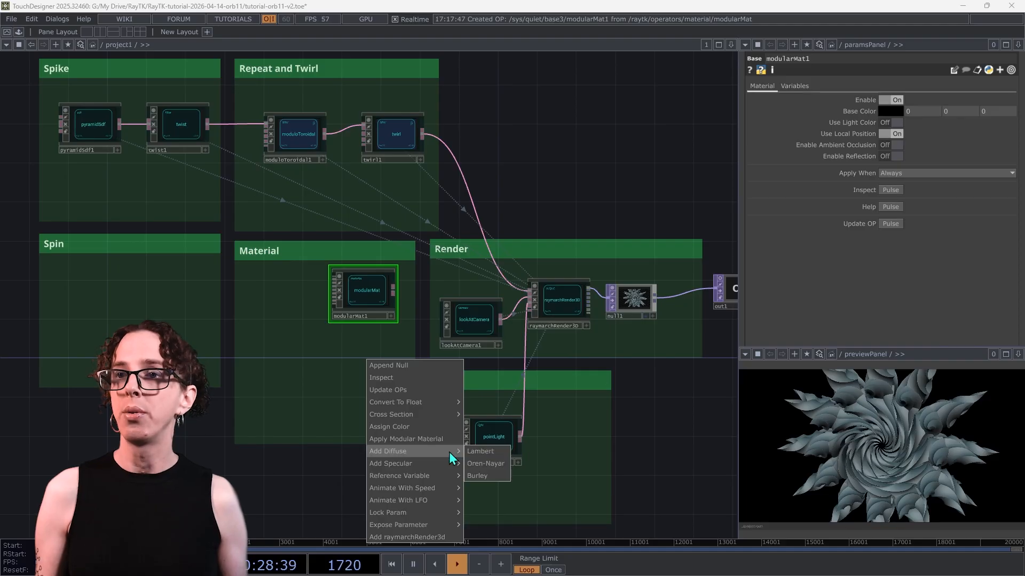
{"action": "left_click", "coordinate": [482, 462]}
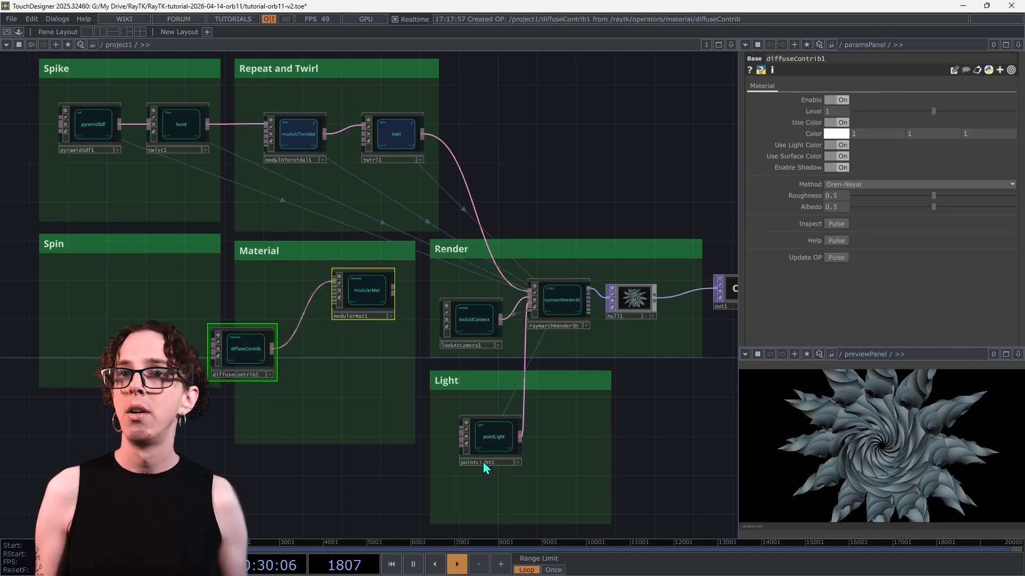
{"action": "left_click", "coordinate": [255, 350]}
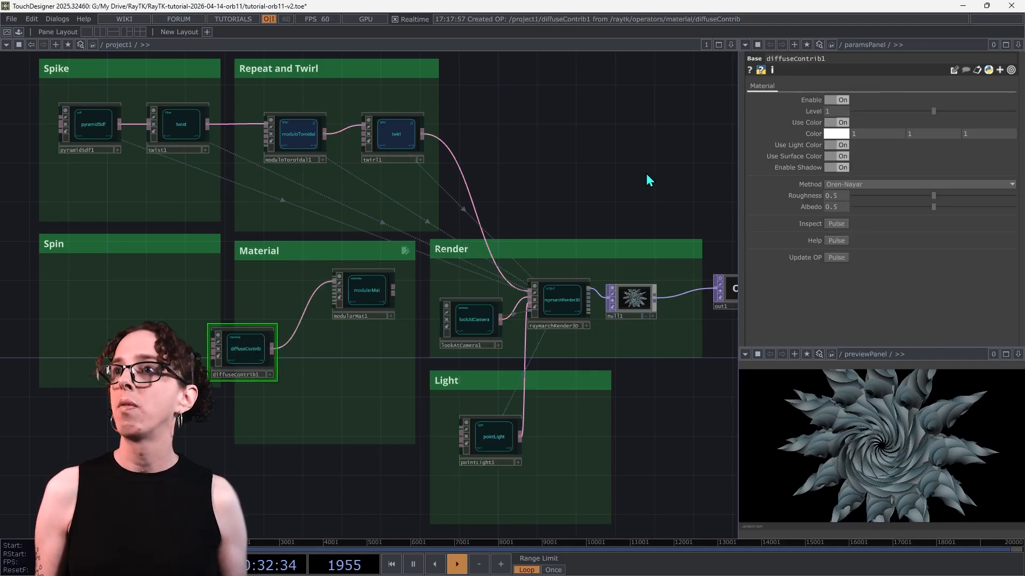
{"action": "right_click", "coordinate": [806, 184]}
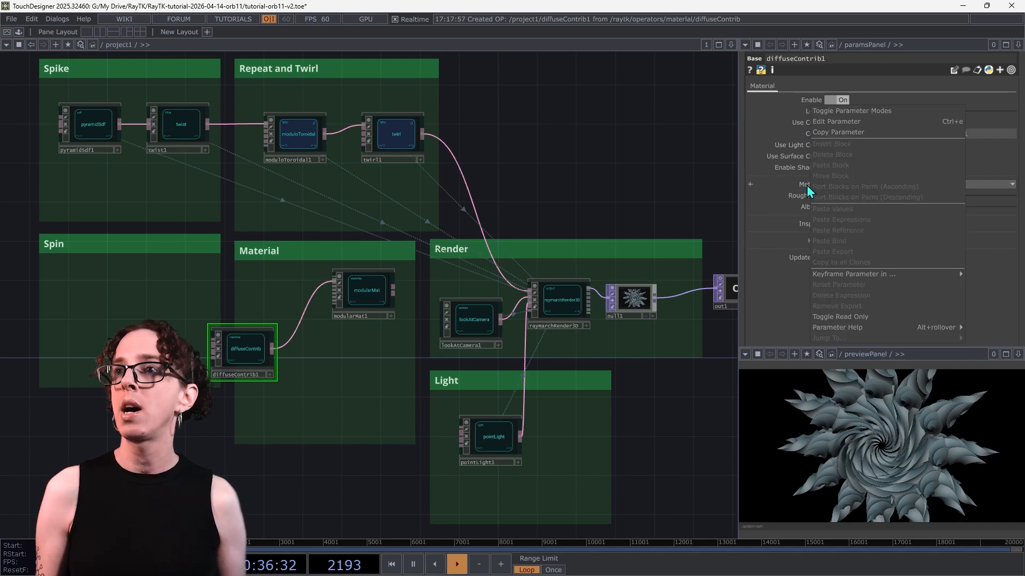
{"action": "left_click", "coordinate": [847, 316]}
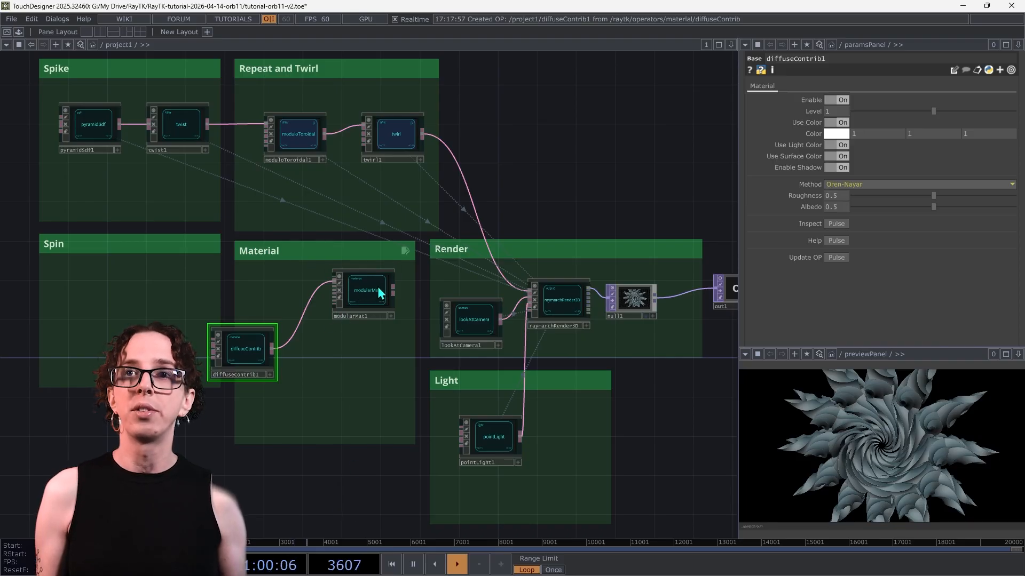
Step: Add a GGX specular contribution to modularMat, placed below the diffuse one in the Material section, and make its method parameter read-only
{"action": "left_click", "coordinate": [376, 286]}
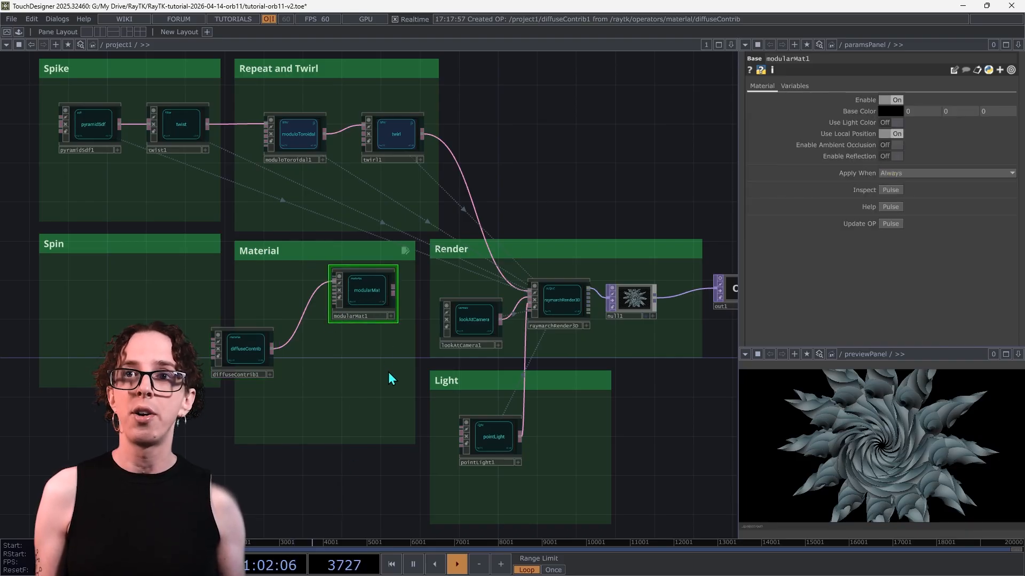
{"action": "right_click", "coordinate": [388, 373]}
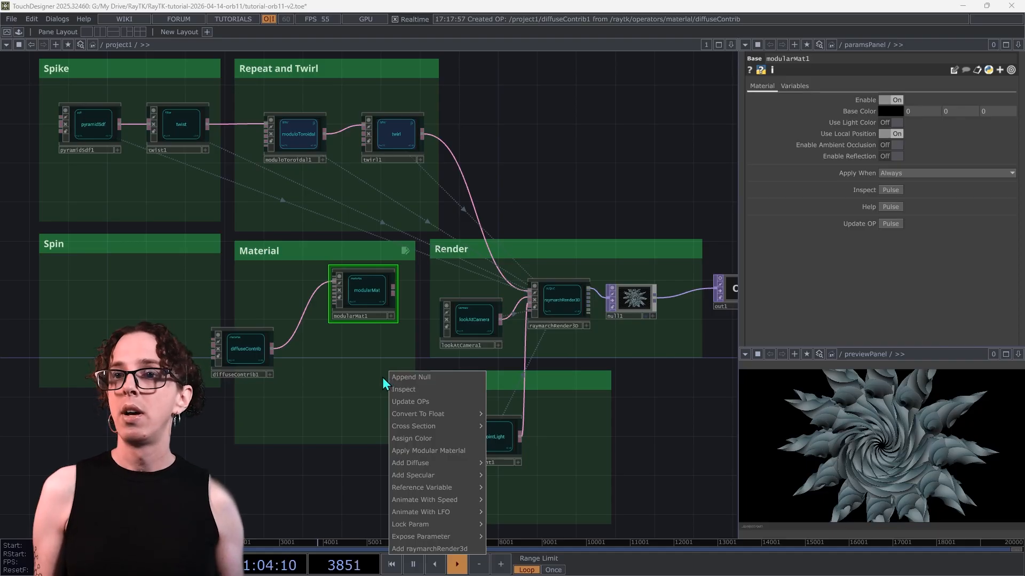
{"action": "mouse_move", "coordinate": [430, 475]}
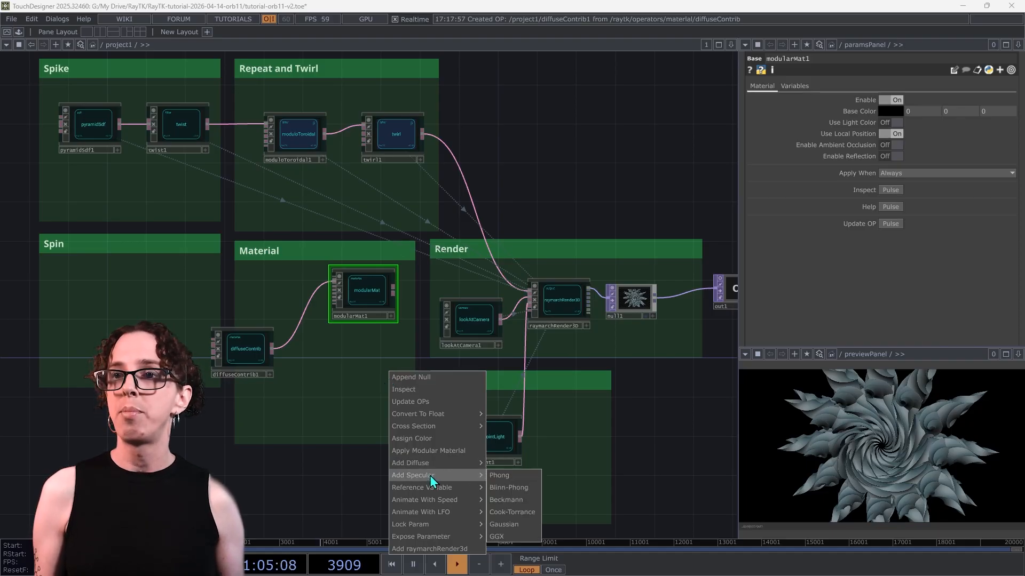
{"action": "left_click", "coordinate": [513, 537]}
{"action": "right_click_drag", "start_coordinate": [163, 308], "coordinate": [253, 417]}
{"action": "left_click_drag", "start_coordinate": [257, 361], "coordinate": [299, 331]}
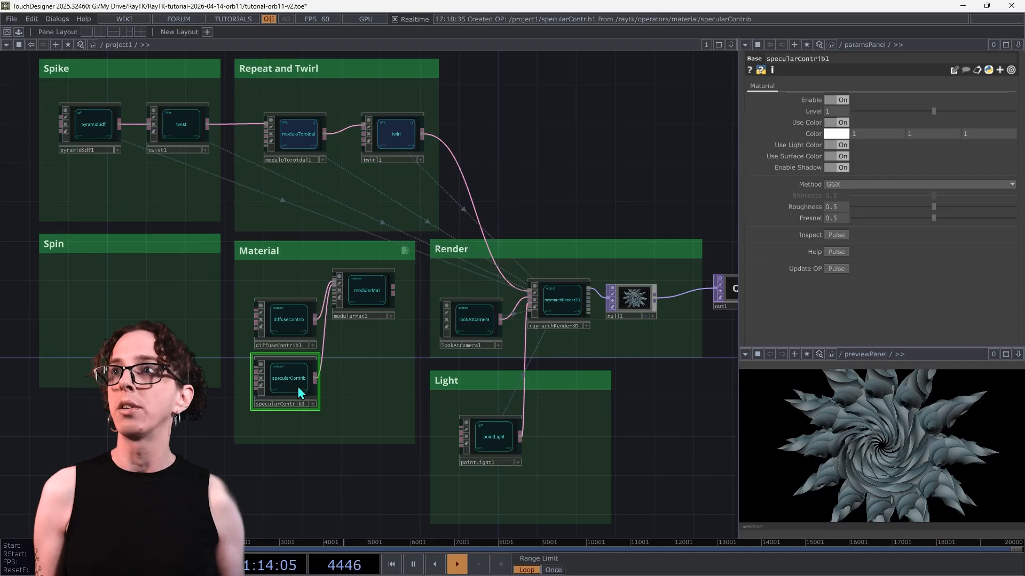
{"action": "right_click", "coordinate": [805, 186]}
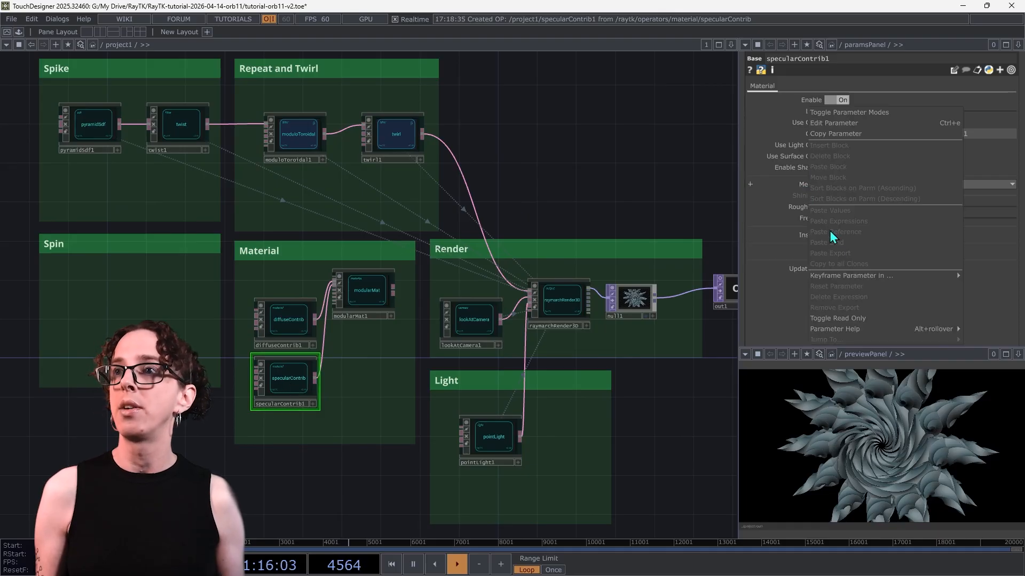
{"action": "left_click", "coordinate": [844, 317]}
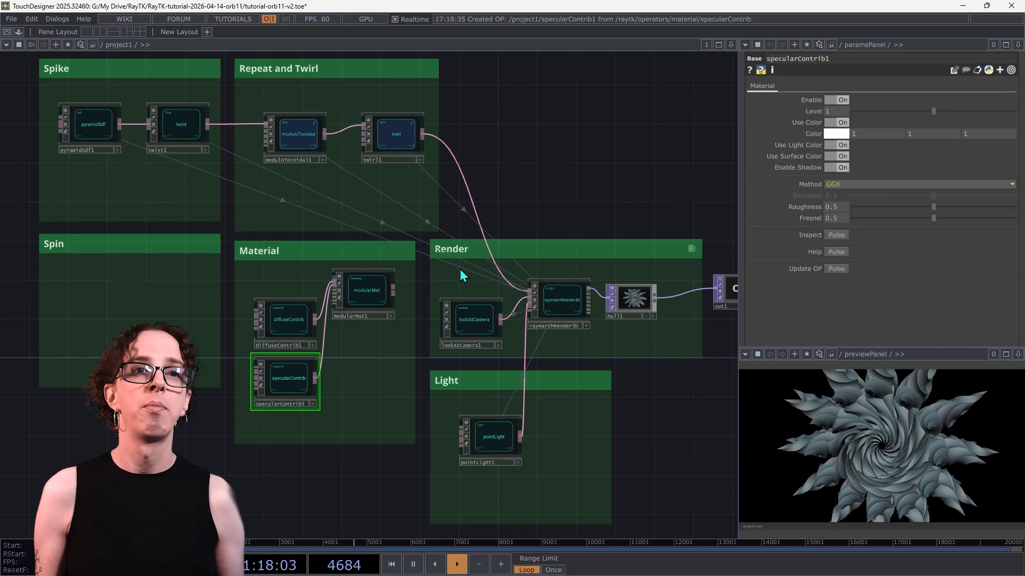
Step: Wire modularMat between twirl and raymarchRender3D
{"action": "left_click_drag", "start_coordinate": [424, 132], "coordinate": [543, 281]}
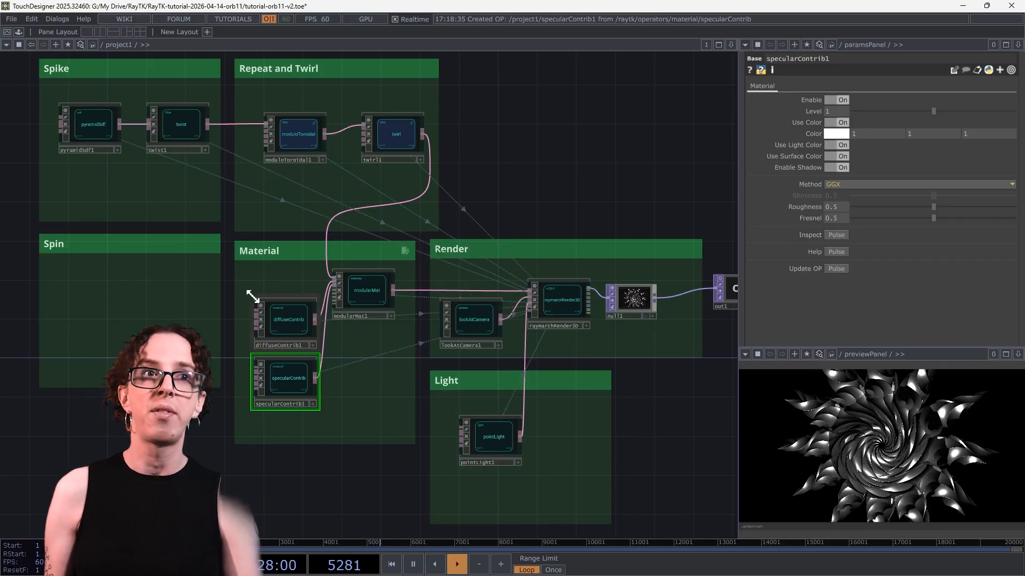
{"action": "left_click", "coordinate": [297, 322]}
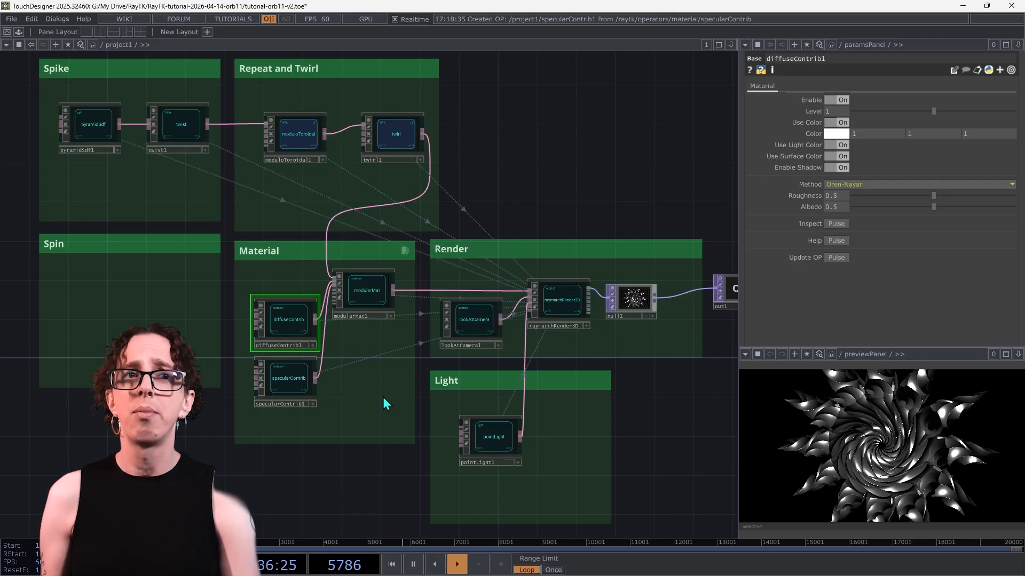
Step: Set the specular contribution's roughness to about 0.78 and its Fresnel to 1
{"action": "left_click", "coordinate": [289, 379]}
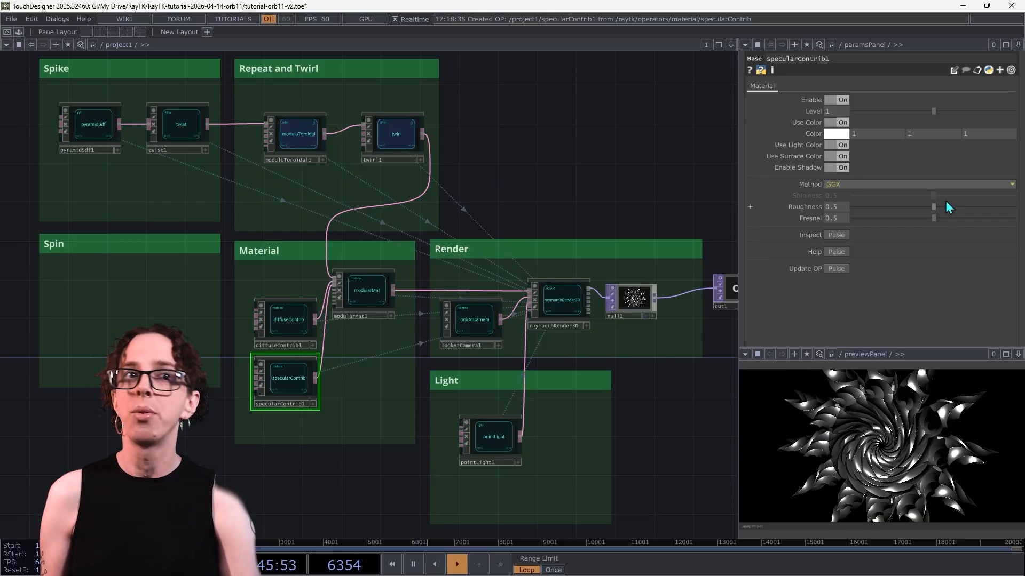
{"action": "left_click_drag", "start_coordinate": [950, 206], "coordinate": [978, 210]}
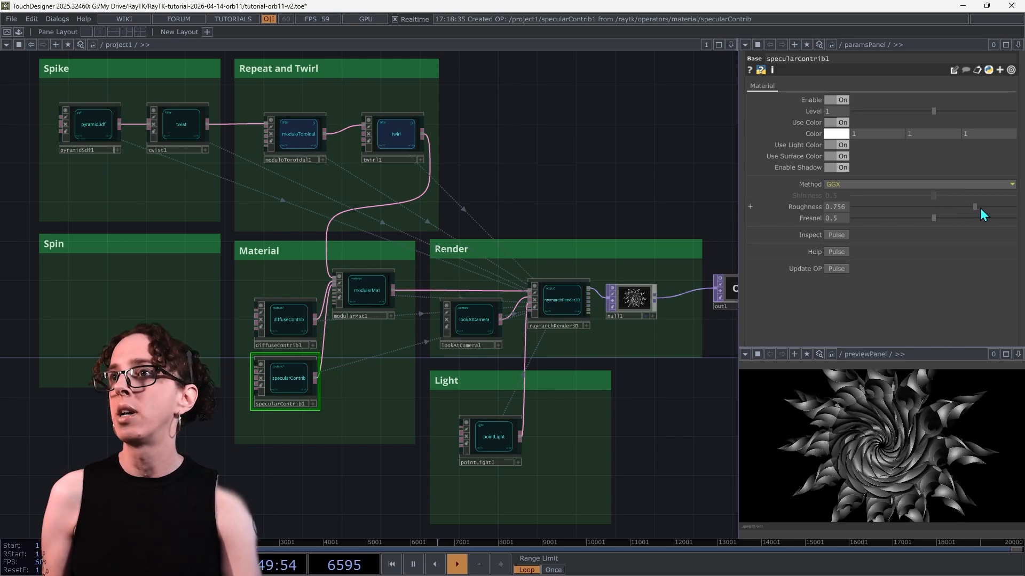
{"action": "left_click", "coordinate": [979, 208]}
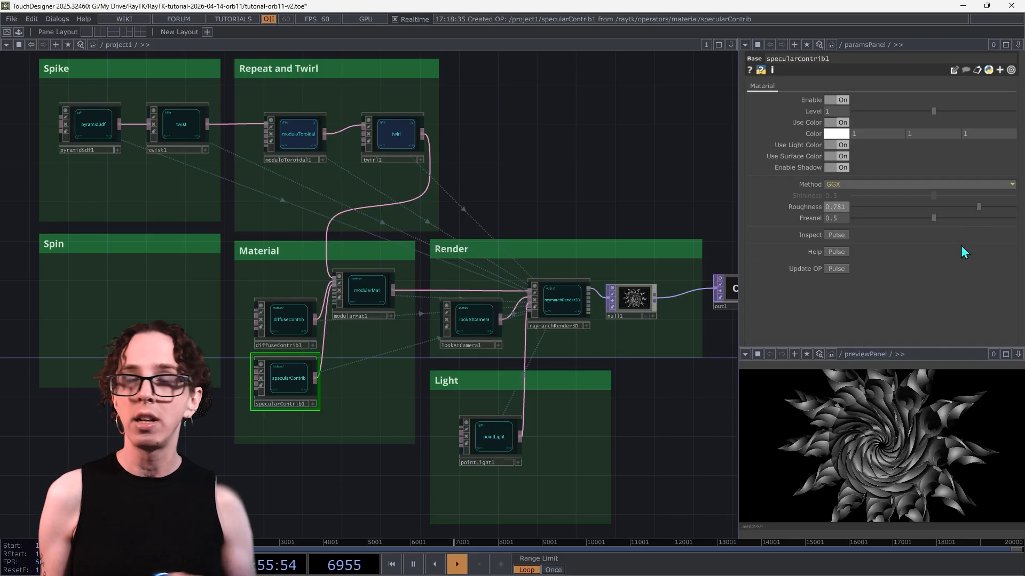
{"action": "left_click", "coordinate": [951, 218]}
{"action": "left_click_drag", "start_coordinate": [952, 220], "coordinate": [1022, 220]}
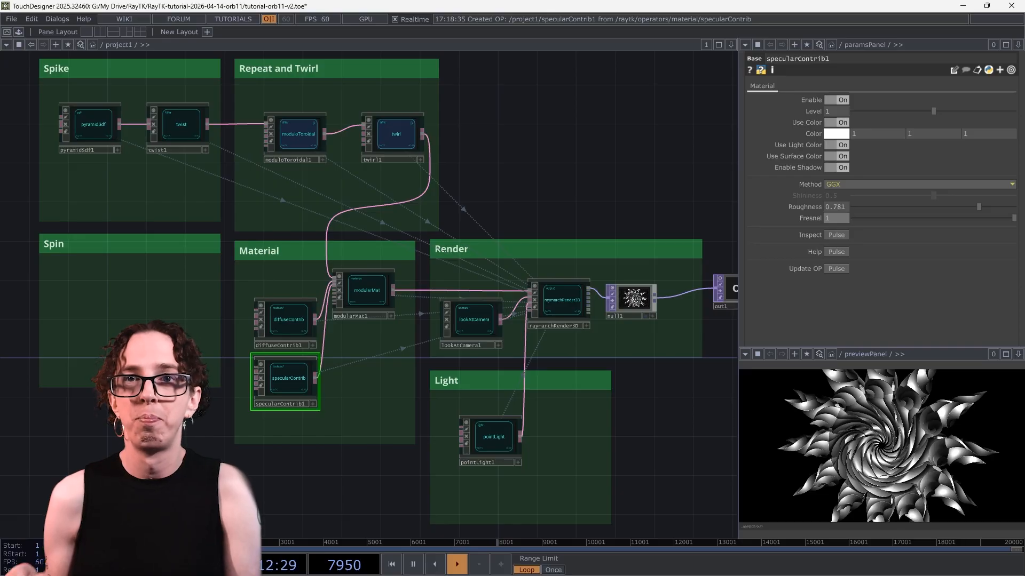
Step: Tint the specular contribution's color light cyan with a saturation of about 0.26
{"action": "left_click", "coordinate": [846, 134]}
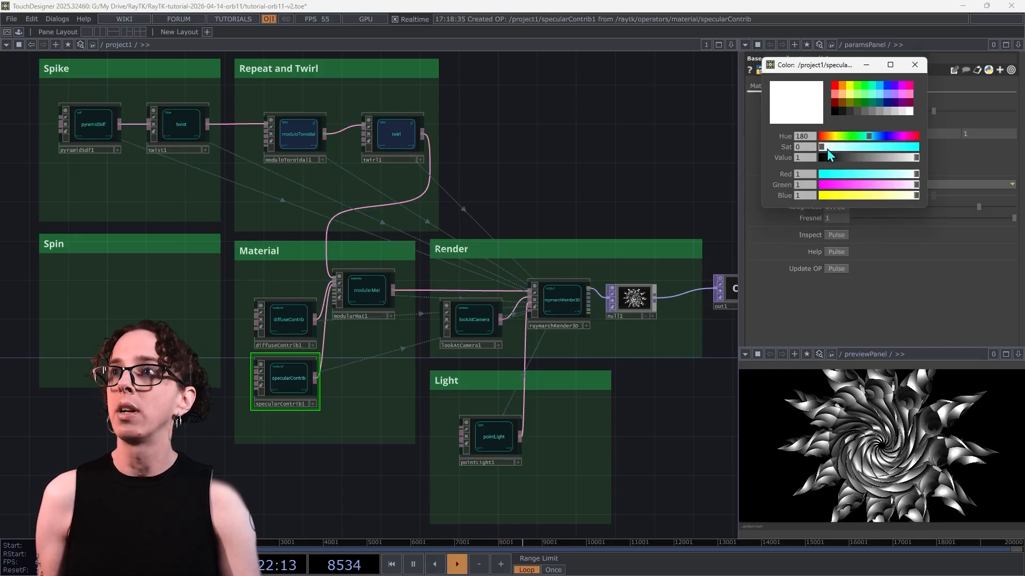
{"action": "left_click_drag", "start_coordinate": [831, 146], "coordinate": [850, 147]}
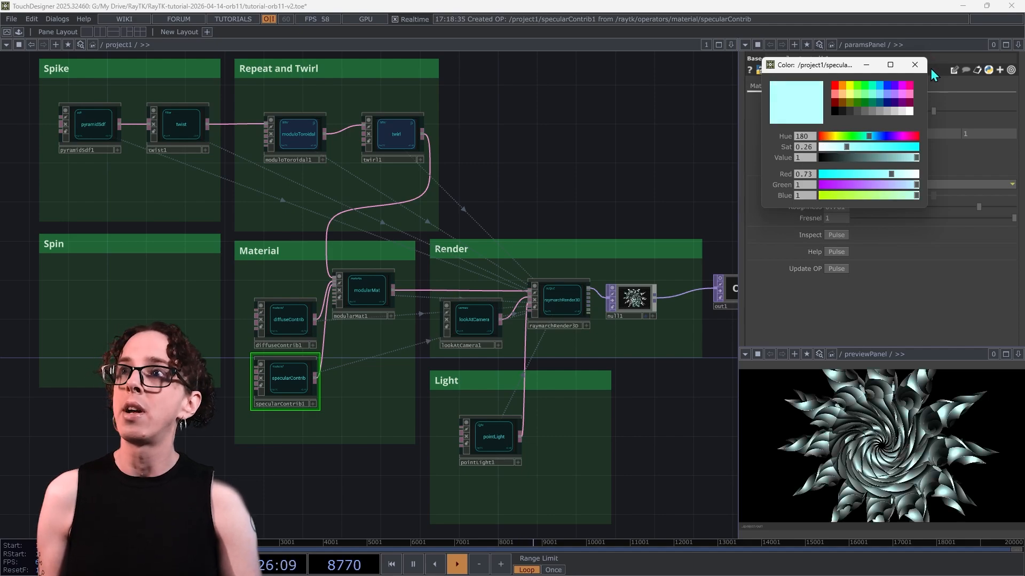
{"action": "left_click", "coordinate": [915, 65]}
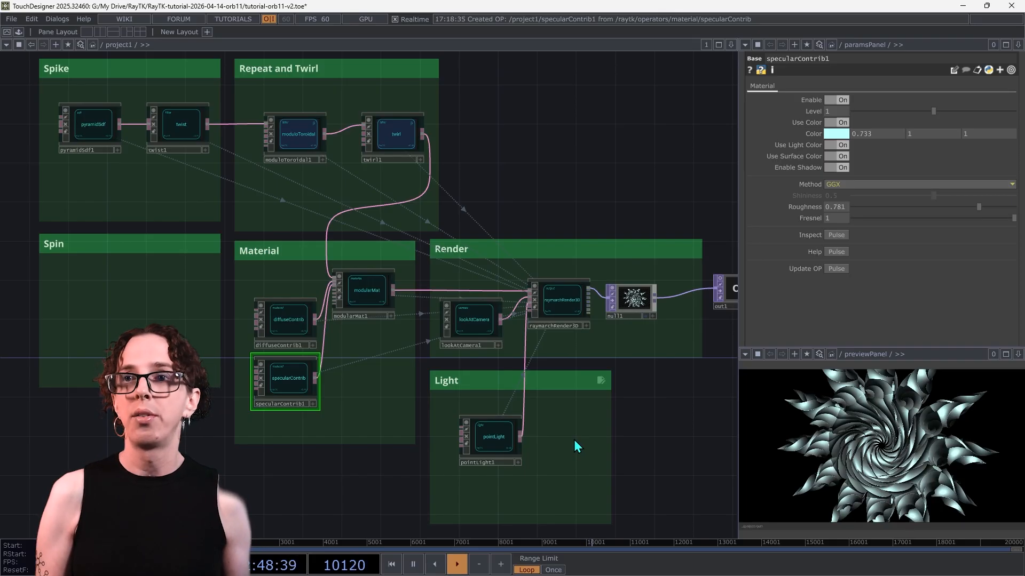
Step: Add a multiLight operator in the Light section beside the point light and feed the point light into it
{"action": "key", "text": "alt+r"}
{"action": "type", "text": "mul"}
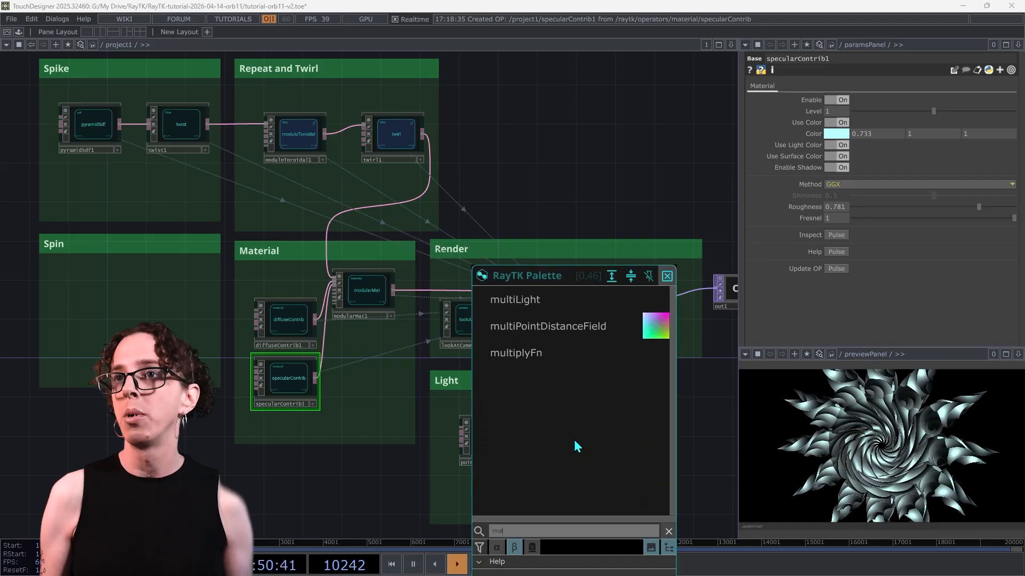
{"action": "left_click", "coordinate": [519, 302]}
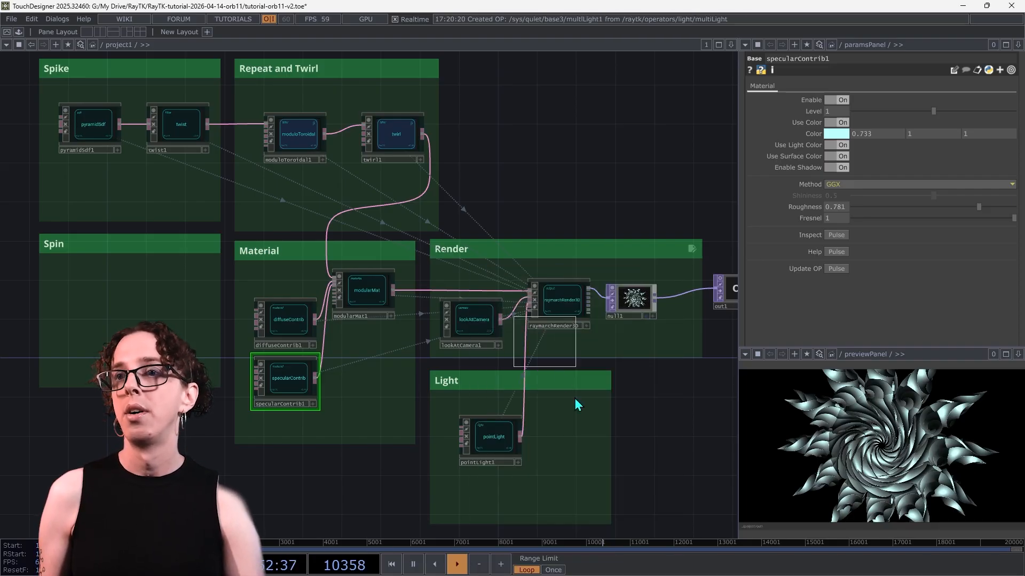
{"action": "left_click", "coordinate": [559, 425]}
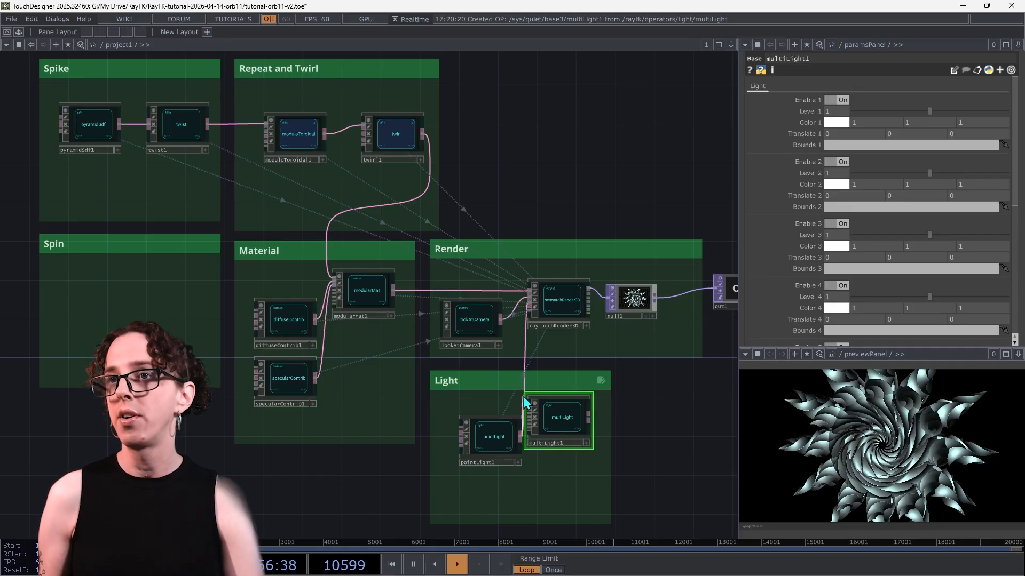
{"action": "left_click_drag", "start_coordinate": [566, 425], "coordinate": [561, 433]}
{"action": "left_click_drag", "start_coordinate": [475, 442], "coordinate": [456, 434]}
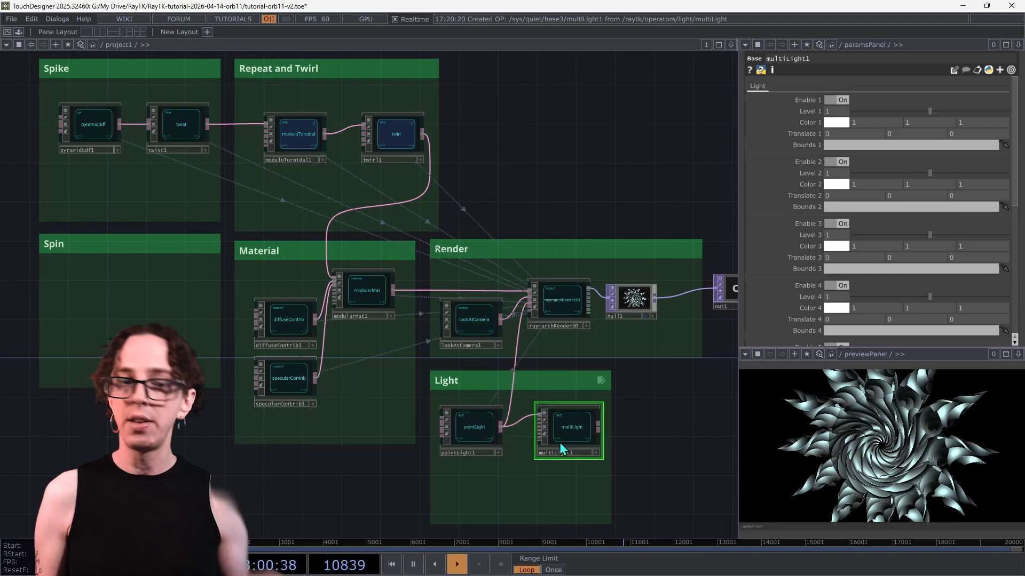
Step: Add a second point light to multiLight and wire multiLight into raymarchRender3D in place of the first point light
{"action": "right_click", "coordinate": [528, 504]}
{"action": "mouse_move", "coordinate": [548, 496]}
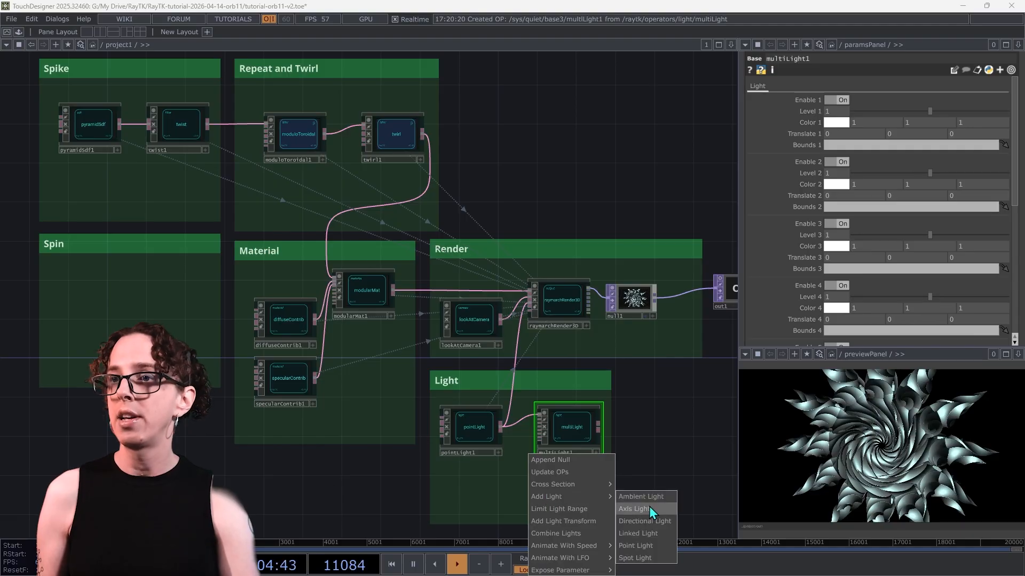
{"action": "left_click", "coordinate": [635, 545]}
{"action": "left_click", "coordinate": [459, 488]}
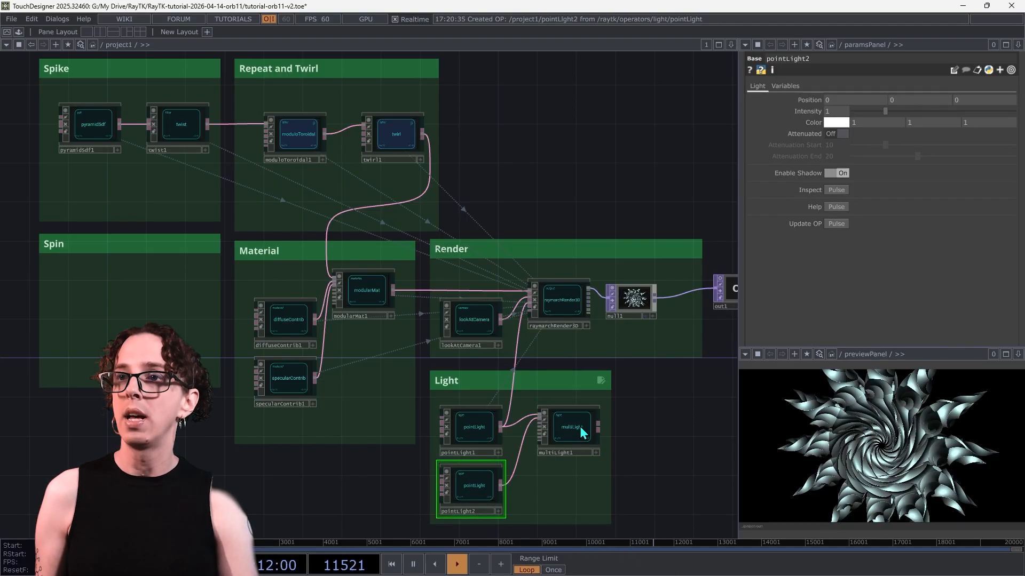
{"action": "left_click", "coordinate": [580, 427]}
{"action": "left_click_drag", "start_coordinate": [598, 427], "coordinate": [533, 305]}
Step: Color the second point light orange-red with a saturation of about 0.87 and set its position to -0.5, -2, 2
{"action": "left_click", "coordinate": [489, 485]}
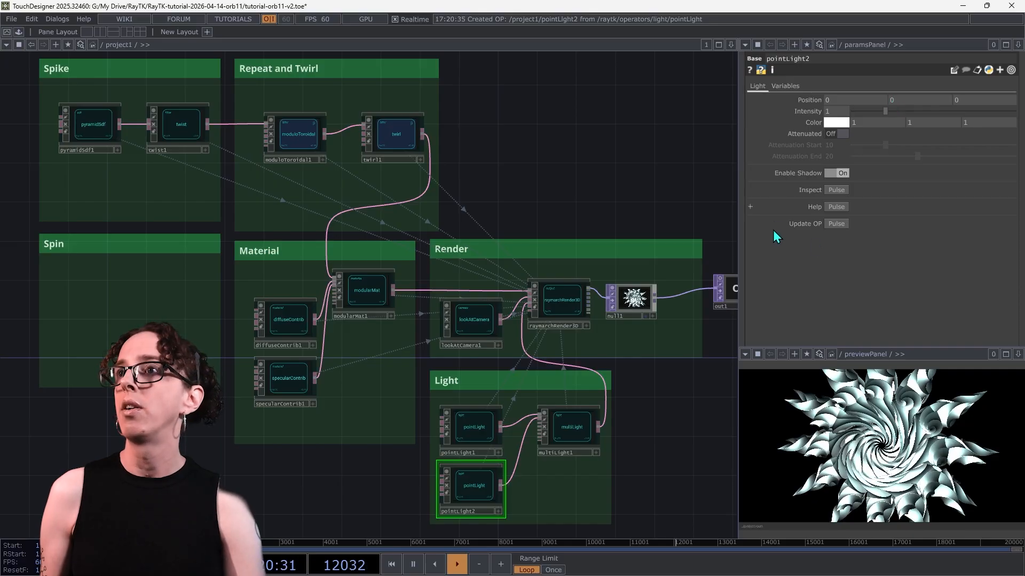
{"action": "left_click", "coordinate": [837, 122]}
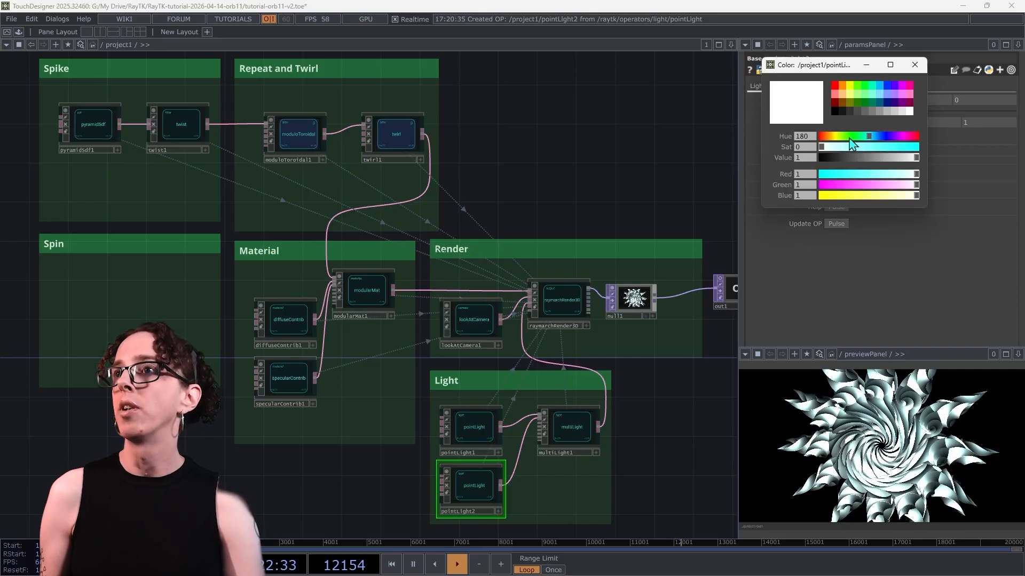
{"action": "left_click", "coordinate": [824, 137]}
{"action": "left_click_drag", "start_coordinate": [824, 147], "coordinate": [906, 146]}
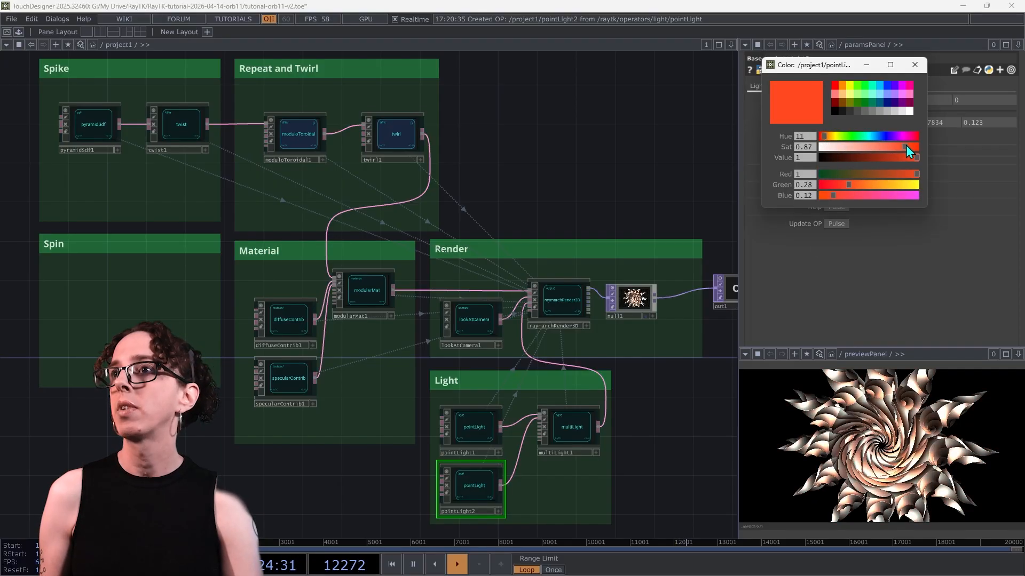
{"action": "left_click_drag", "start_coordinate": [822, 136], "coordinate": [824, 141]}
{"action": "left_click", "coordinate": [915, 65]}
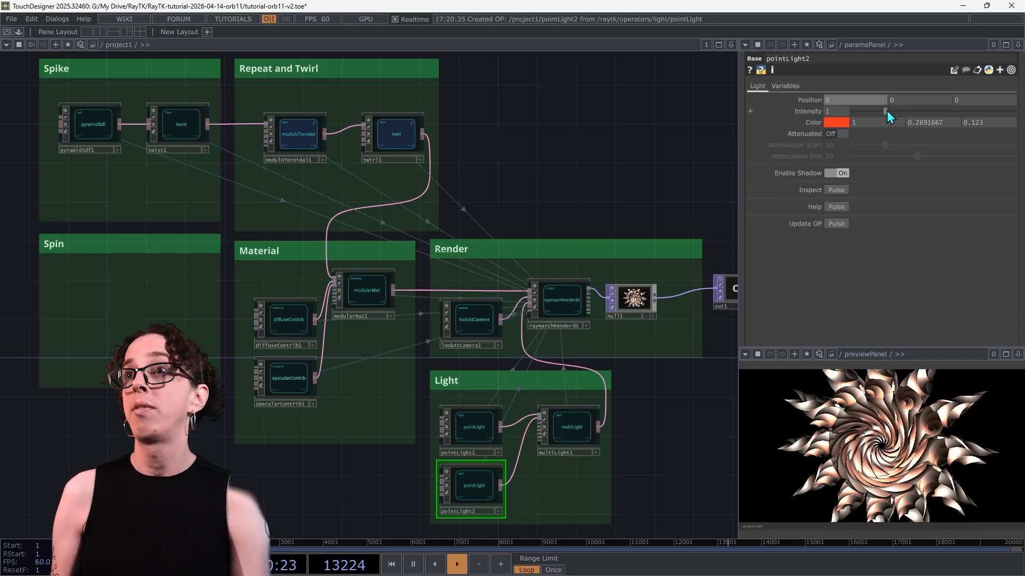
{"action": "mouse_move", "coordinate": [877, 99]}
{"action": "middle_mouse_down"}
{"action": "mouse_move", "coordinate": [876, 88]}
{"action": "mouse_move", "coordinate": [915, 100]}
{"action": "mouse_move", "coordinate": [914, 88]}
{"action": "mouse_move", "coordinate": [969, 102]}
{"action": "mouse_move", "coordinate": [969, 85]}
{"action": "middle_mouse_up"}
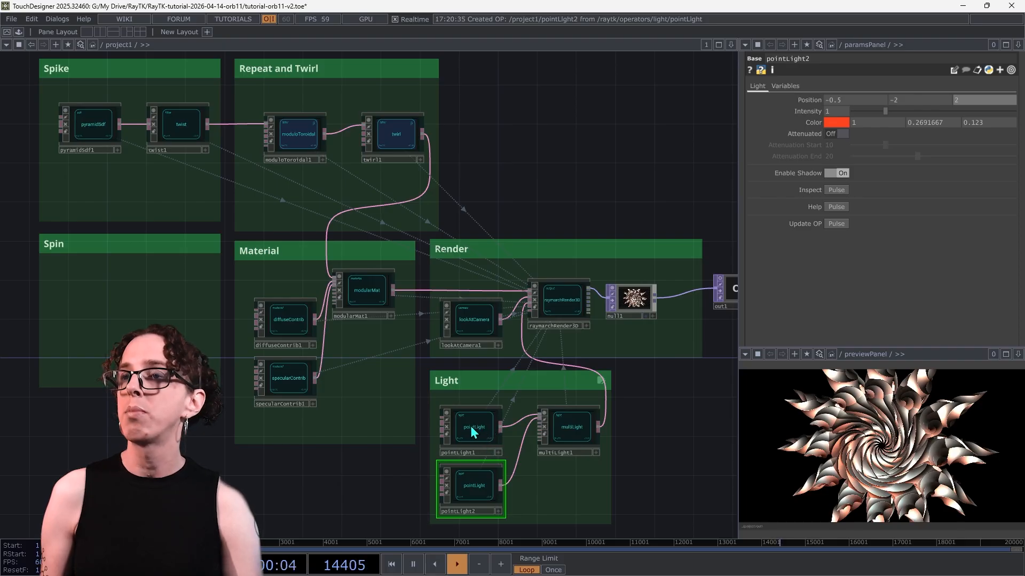
Step: Color the first point light light green with a hue of 96 and a saturation of about 0.46
{"action": "left_click", "coordinate": [470, 426]}
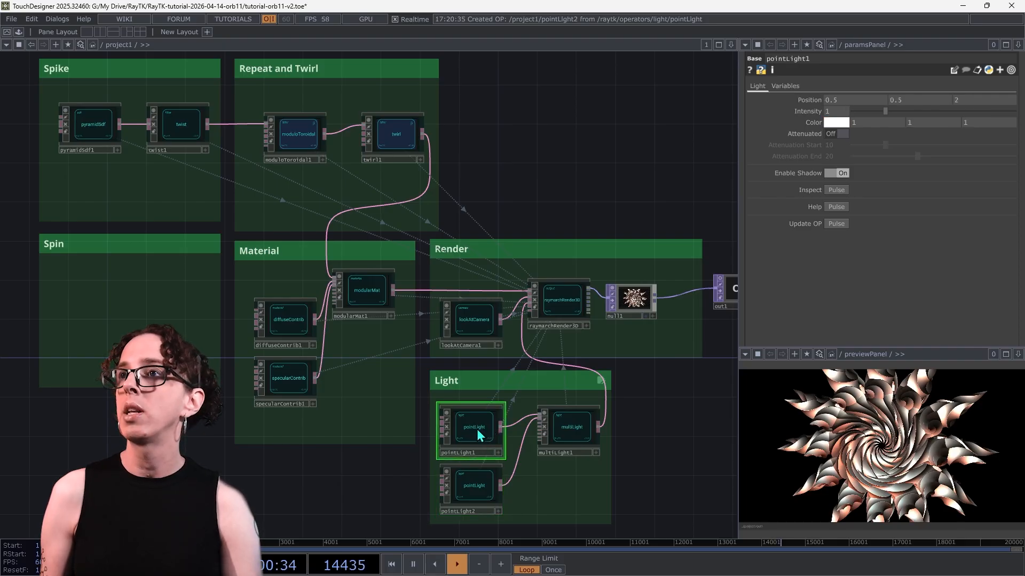
{"action": "left_click", "coordinate": [844, 123]}
{"action": "left_click_drag", "start_coordinate": [840, 148], "coordinate": [847, 149]}
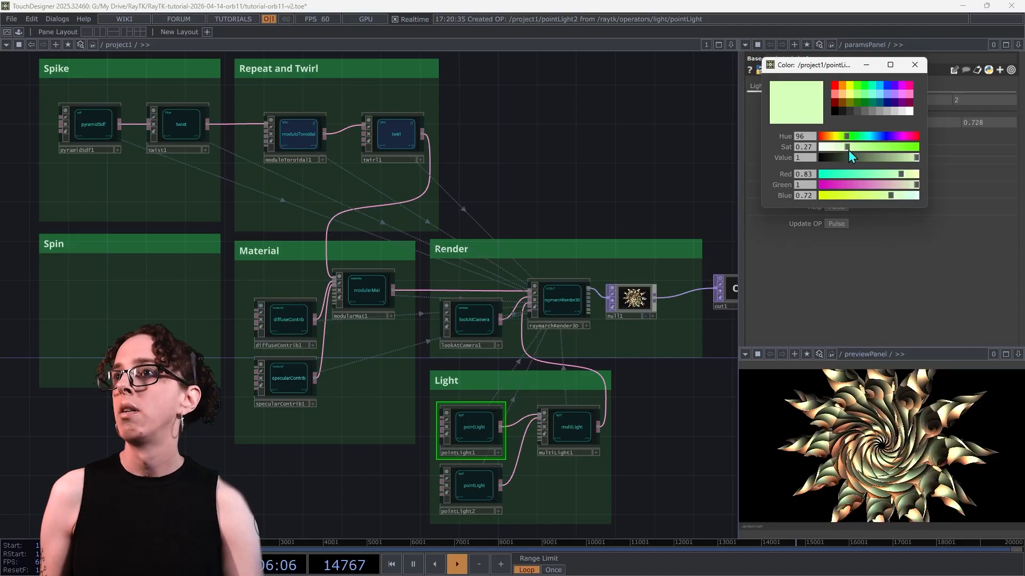
{"action": "left_click_drag", "start_coordinate": [853, 149], "coordinate": [866, 149]}
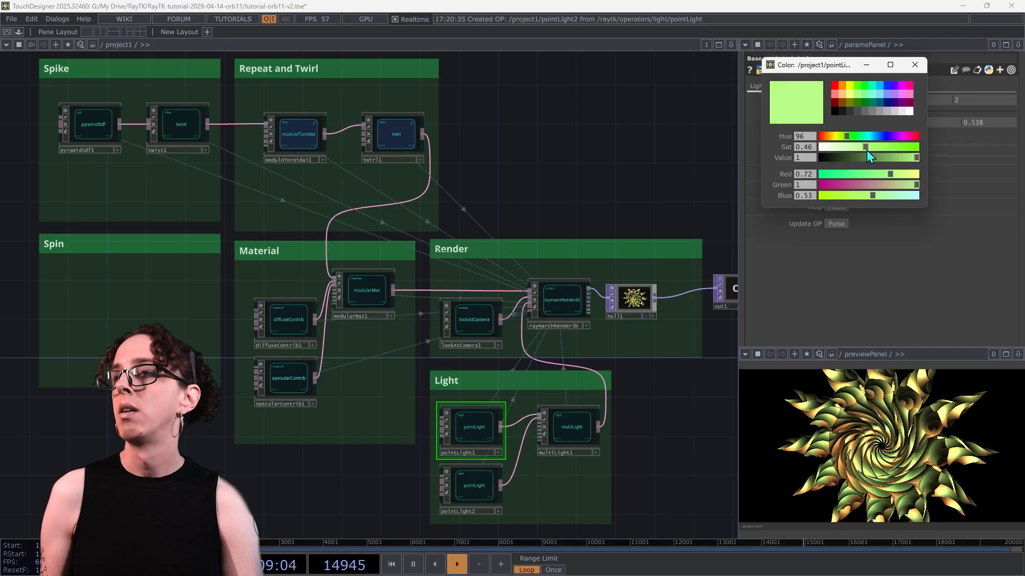
{"action": "left_click", "coordinate": [915, 65]}
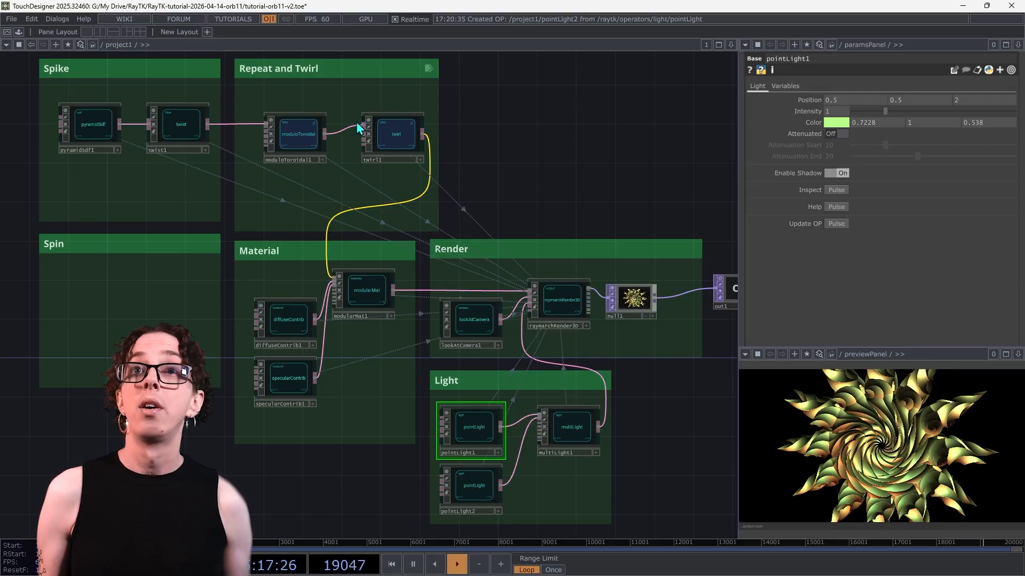
Step: Animate the twist operator's Shift with a speed generator placed below pyramidSdf, running in reverse at speed 1.5
{"action": "left_click", "coordinate": [185, 126]}
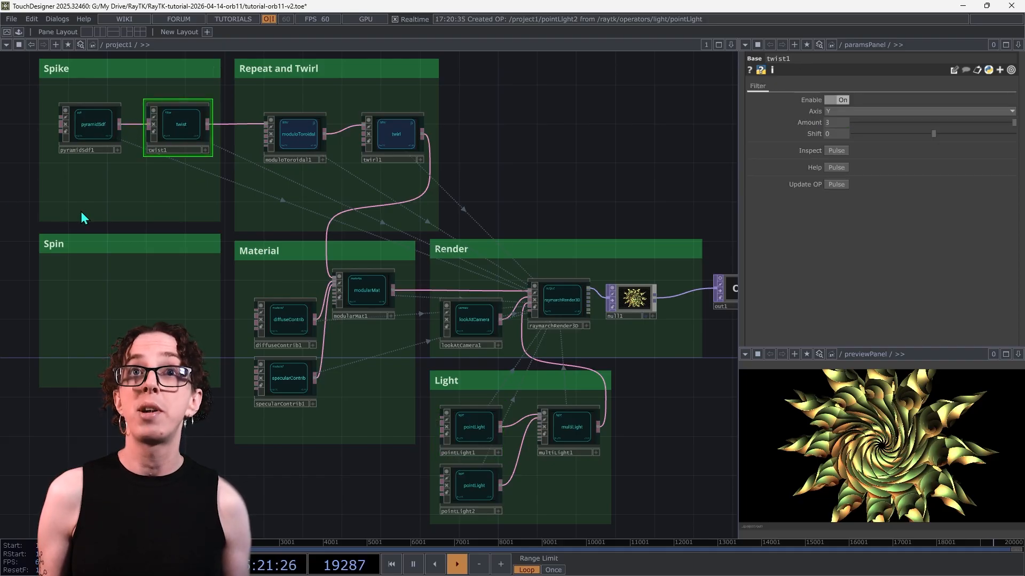
{"action": "right_click", "coordinate": [206, 195]}
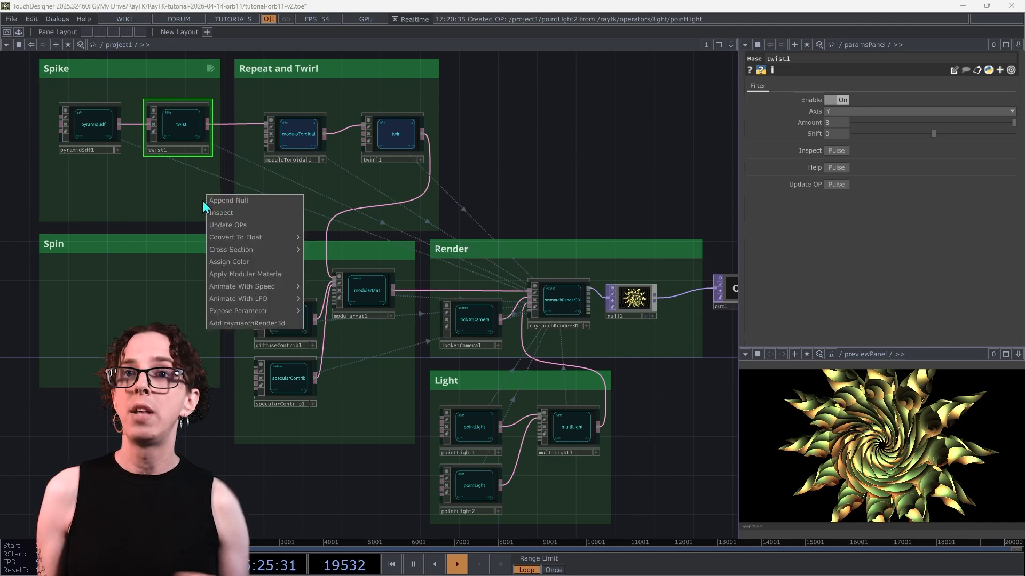
{"action": "mouse_move", "coordinate": [268, 287]}
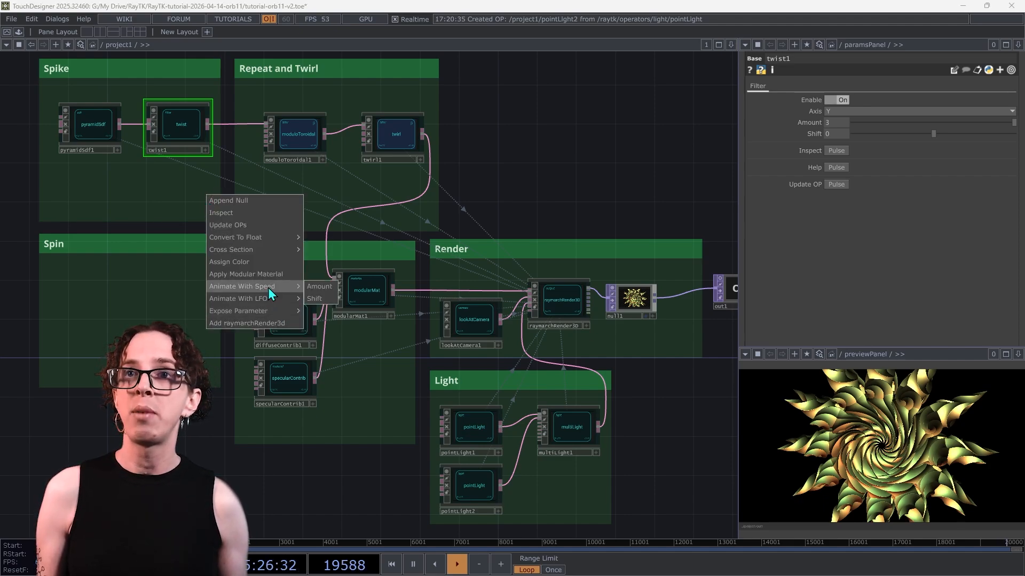
{"action": "left_click", "coordinate": [319, 298]}
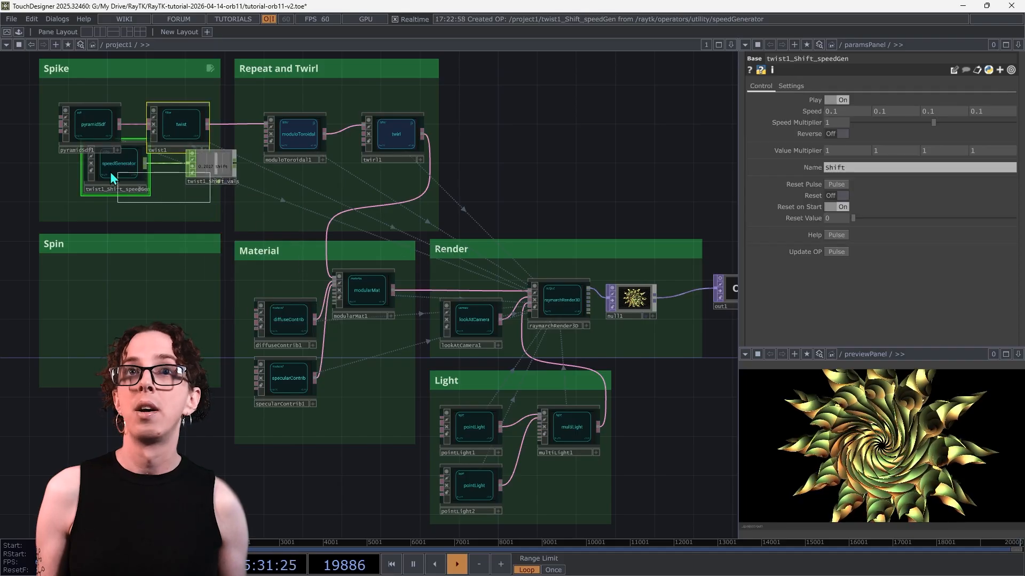
{"action": "left_click", "coordinate": [86, 187]}
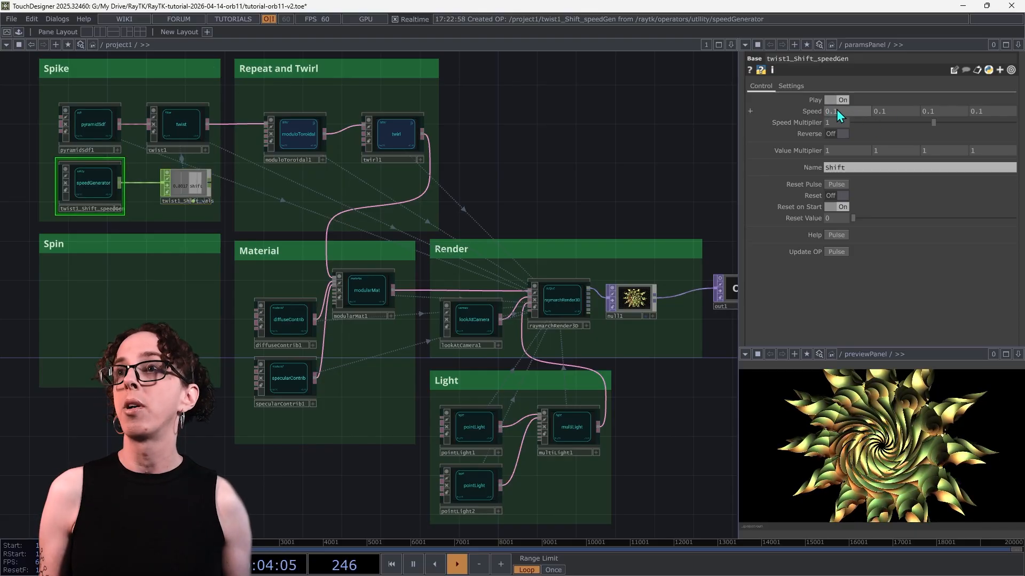
{"action": "left_click_drag", "start_coordinate": [848, 113], "coordinate": [854, 97]}
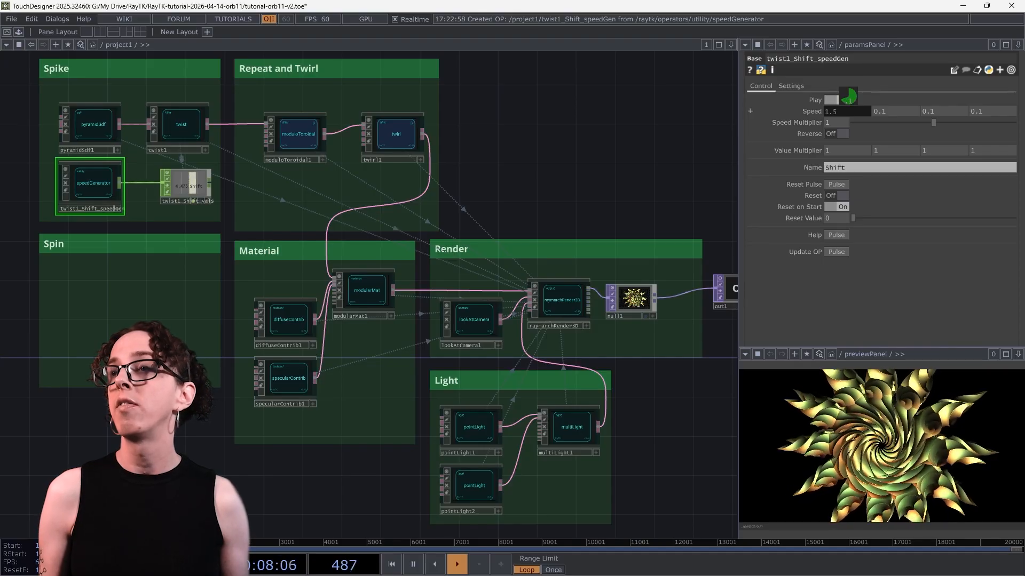
{"action": "left_click", "coordinate": [840, 135]}
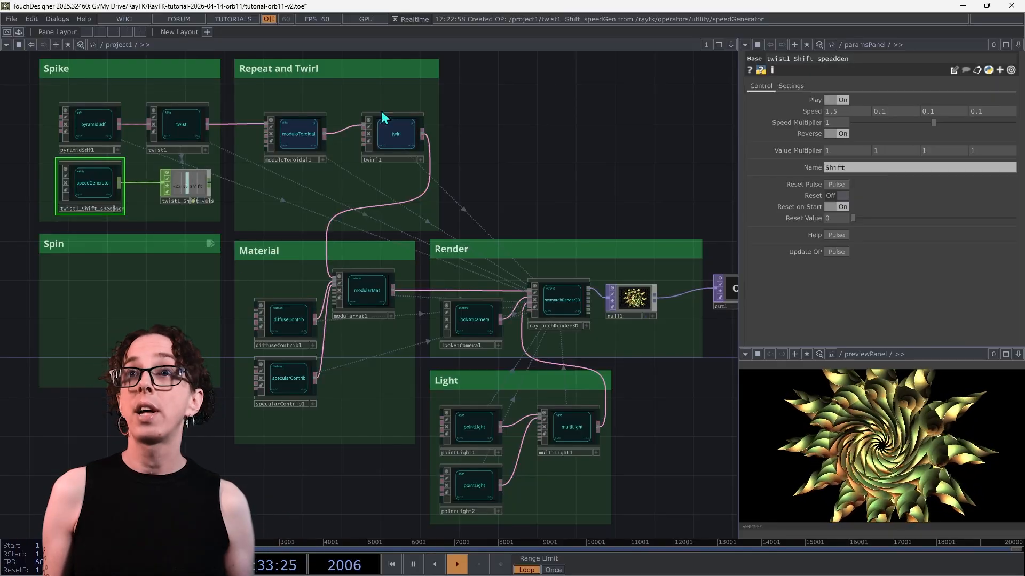
Step: Move moduloToroidal and twirl up together within the Repeat and Twirl section to make room below them
{"action": "left_click", "coordinate": [299, 136]}
{"action": "left_click_drag", "start_coordinate": [276, 79], "coordinate": [396, 127]}
{"action": "left_click_drag", "start_coordinate": [397, 131], "coordinate": [398, 102]}
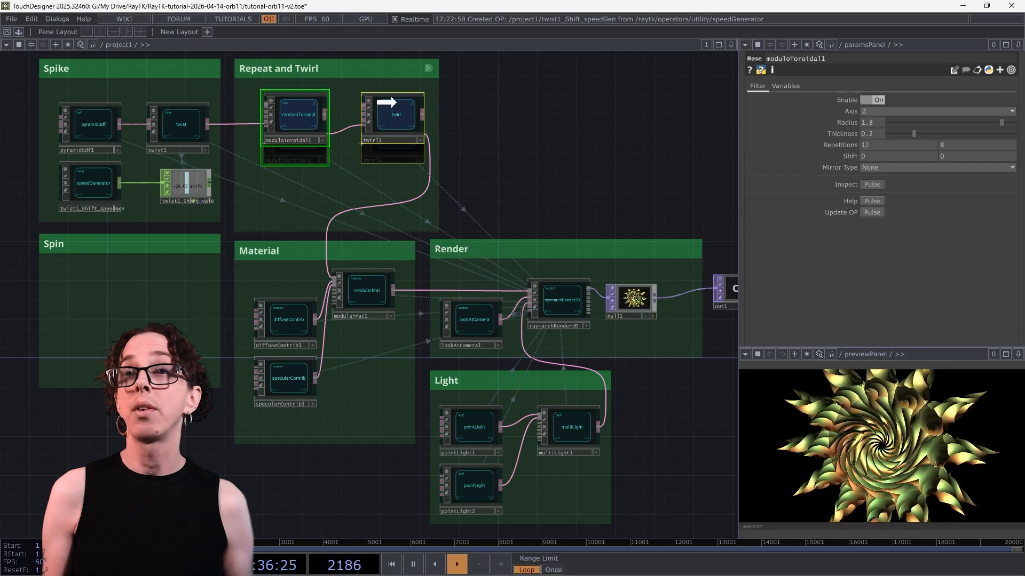
{"action": "left_click", "coordinate": [285, 108]}
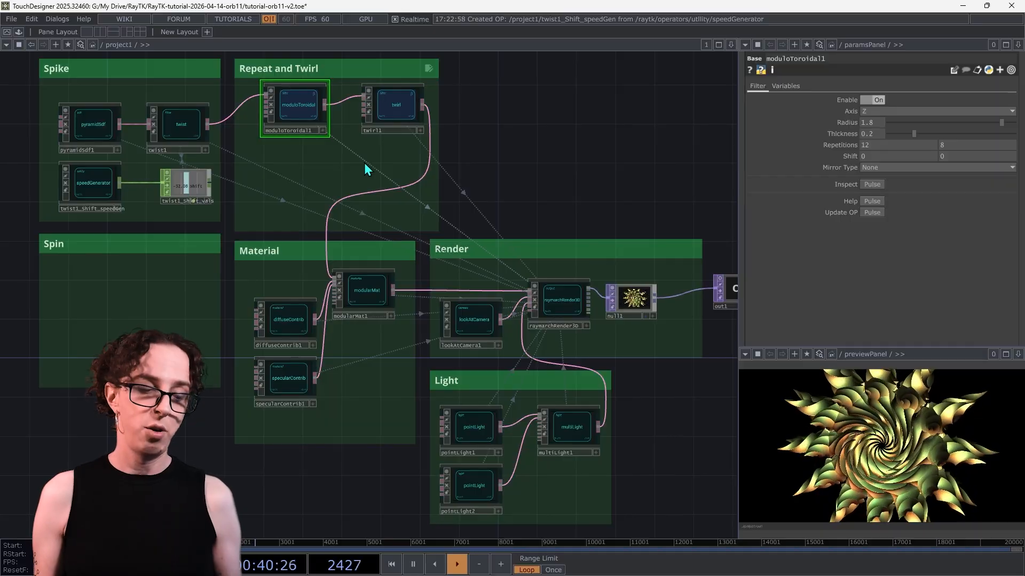
Step: Animate moduloToroidal's second Shift value with a speed generator and place the generator below moduloToroidal
{"action": "right_click", "coordinate": [379, 185]}
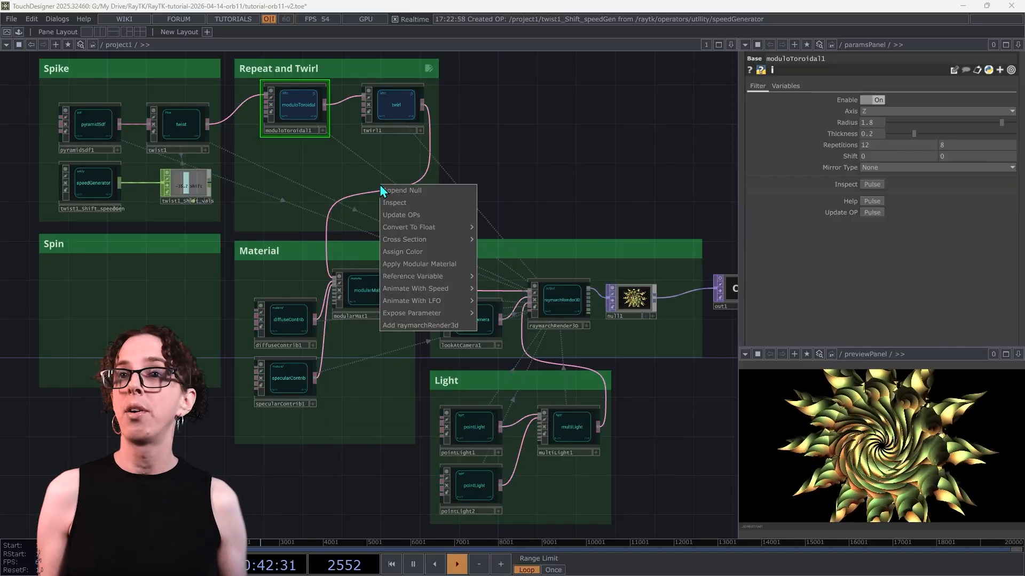
{"action": "mouse_move", "coordinate": [400, 280]}
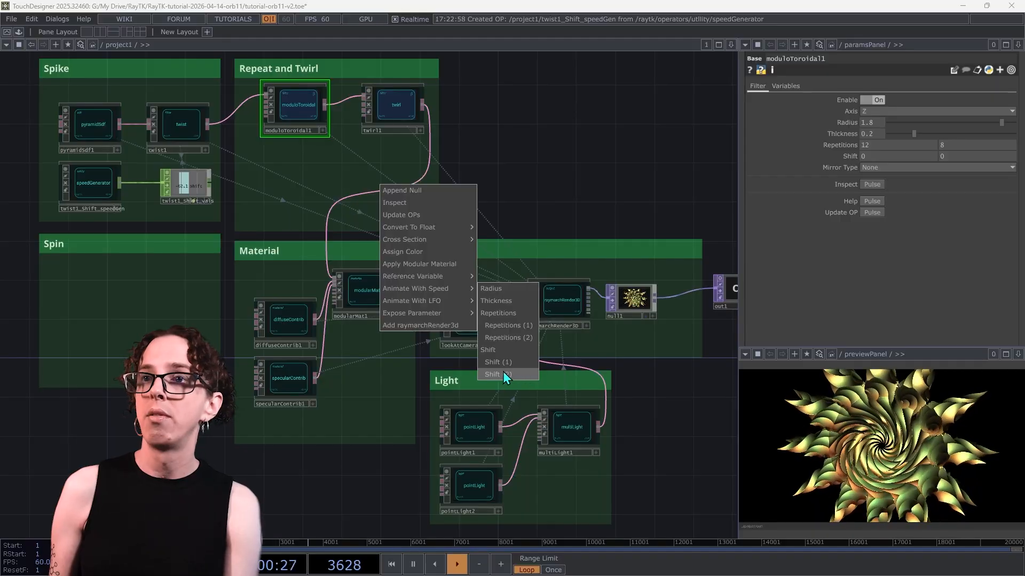
{"action": "left_click", "coordinate": [521, 374]}
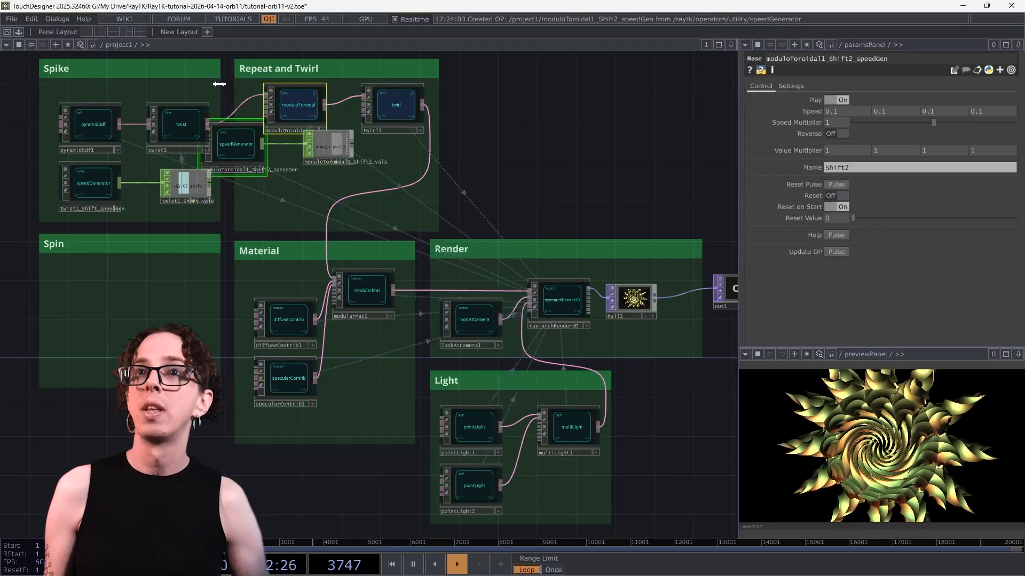
{"action": "left_click_drag", "start_coordinate": [240, 148], "coordinate": [305, 191]}
{"action": "left_click", "coordinate": [316, 183]}
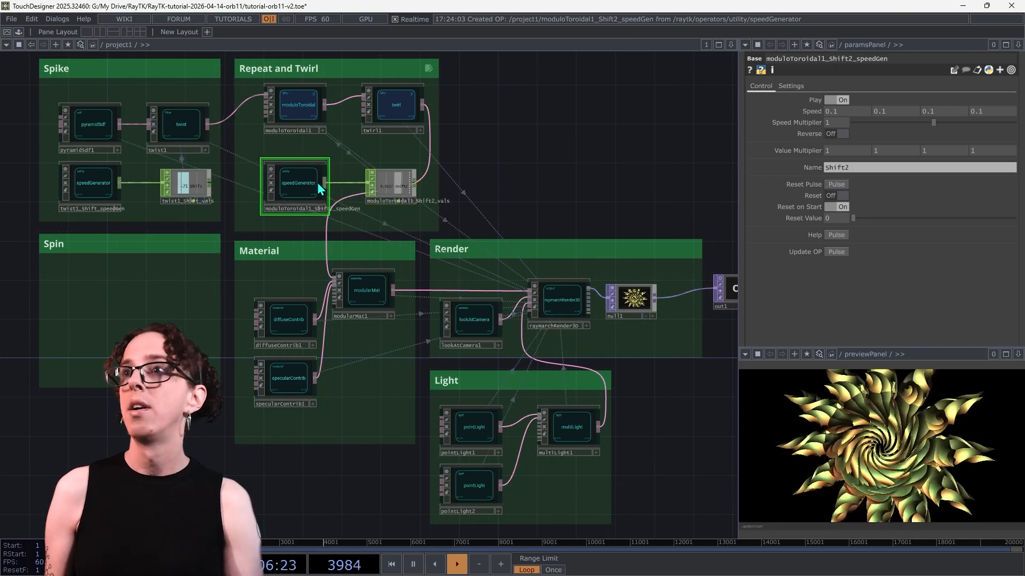
Step: Set the moduloToroidal shift generator's speed multiplier to about 0.51 and reverse its direction
{"action": "left_click", "coordinate": [855, 111]}
{"action": "middle_click_drag", "start_coordinate": [855, 101], "coordinate": [856, 101]}
{"action": "left_click_drag", "start_coordinate": [934, 124], "coordinate": [892, 135]}
{"action": "left_click", "coordinate": [836, 133]}
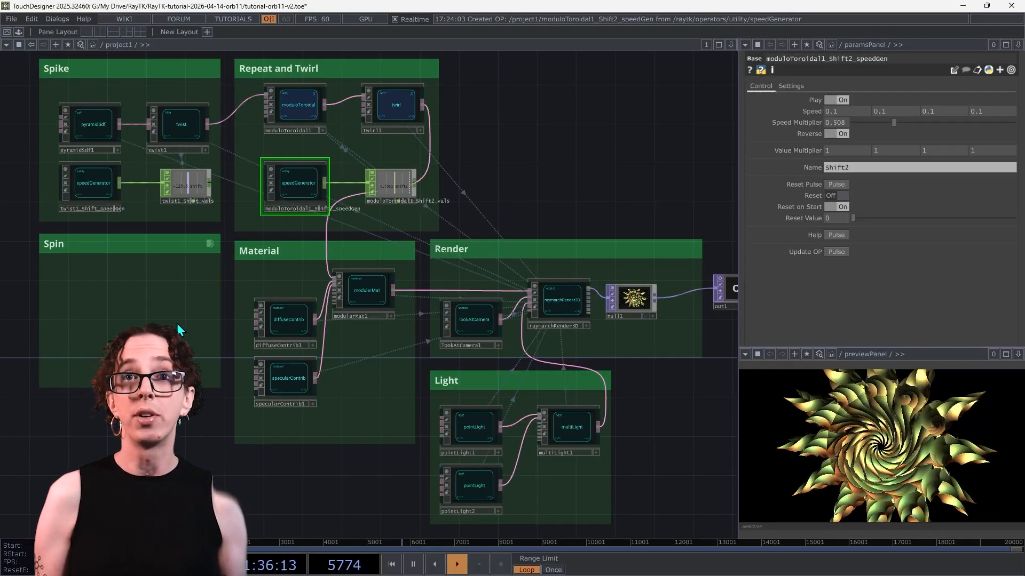
Step: Add a rotate operator in the Spin section and wire it between twirl and modularMat
{"action": "key", "text": "alt+r"}
{"action": "type", "text": "rot"}
{"action": "left_click", "coordinate": [153, 264]}
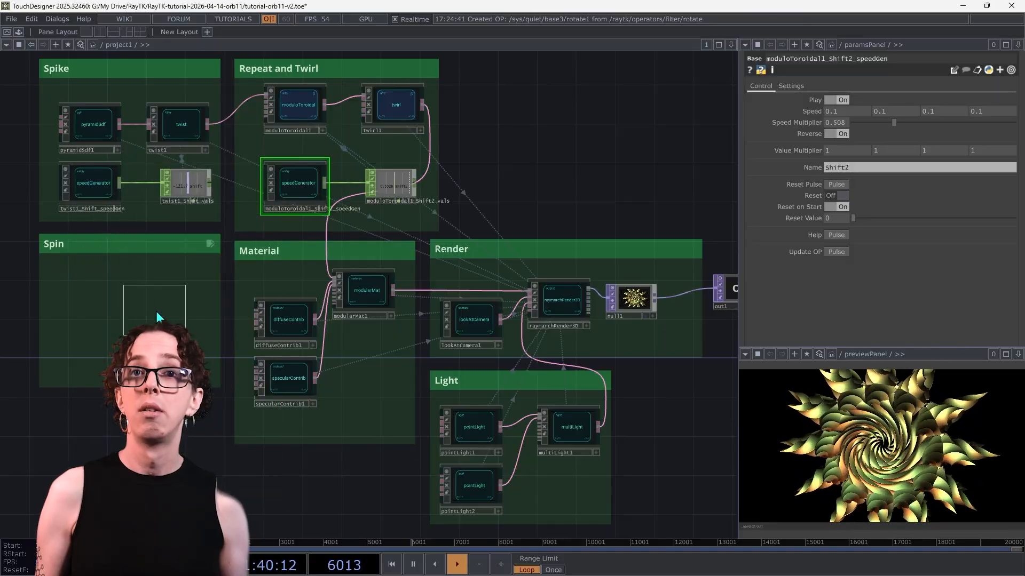
{"action": "left_click", "coordinate": [138, 313]}
{"action": "left_click_drag", "start_coordinate": [112, 305], "coordinate": [422, 105]}
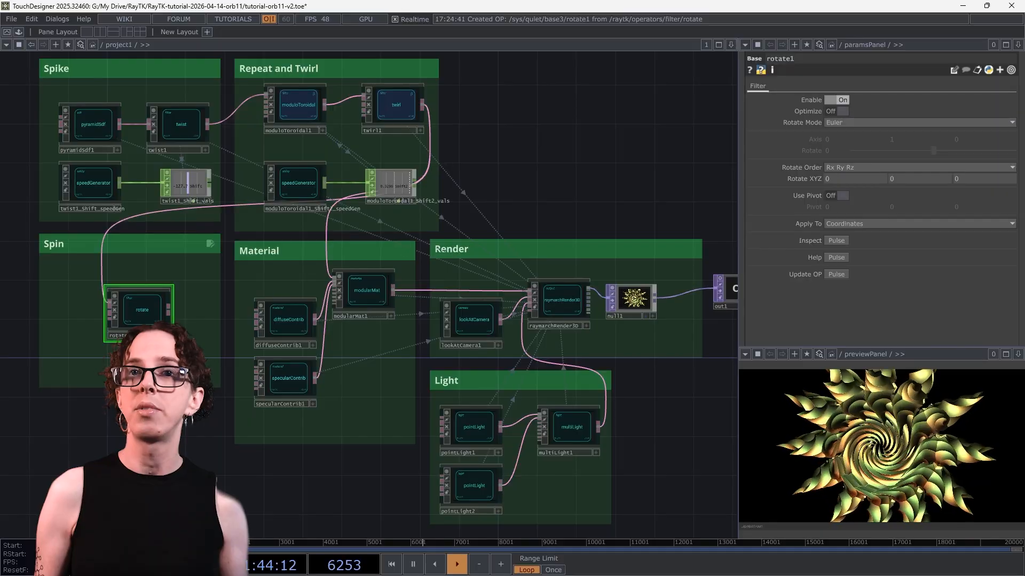
{"action": "left_click_drag", "start_coordinate": [172, 319], "coordinate": [335, 278]}
{"action": "left_click_drag", "start_coordinate": [142, 309], "coordinate": [172, 290]}
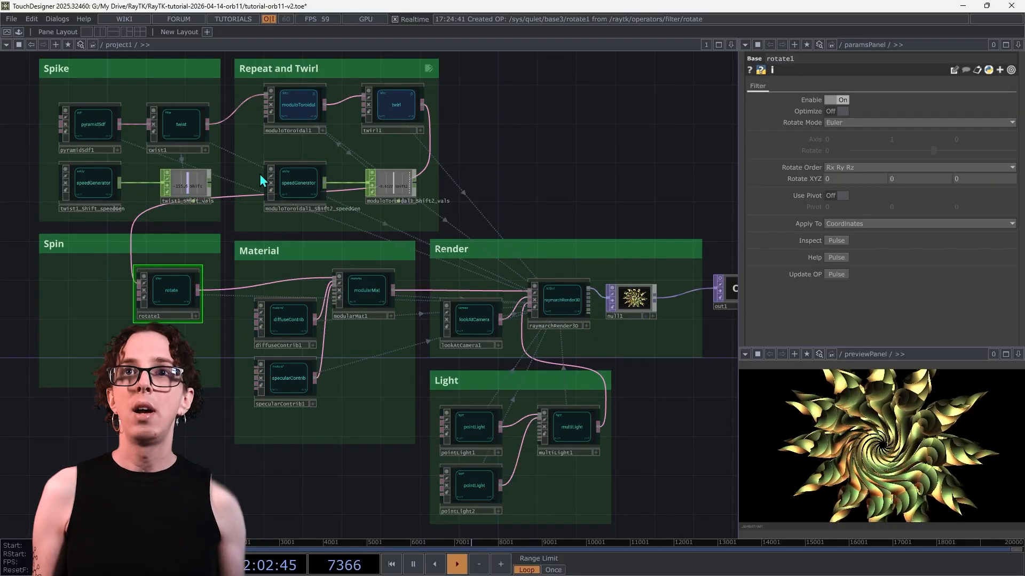
Step: Animate all three Rotate XYZ values of the rotate operator with a speed generator placed below it in the Spin section
{"action": "right_click", "coordinate": [245, 151]}
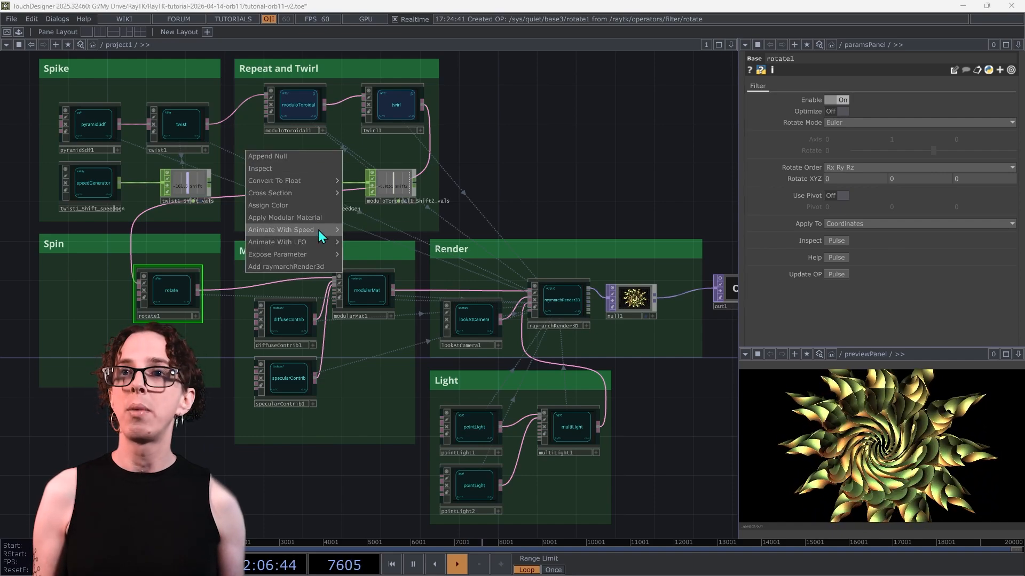
{"action": "mouse_move", "coordinate": [318, 229]}
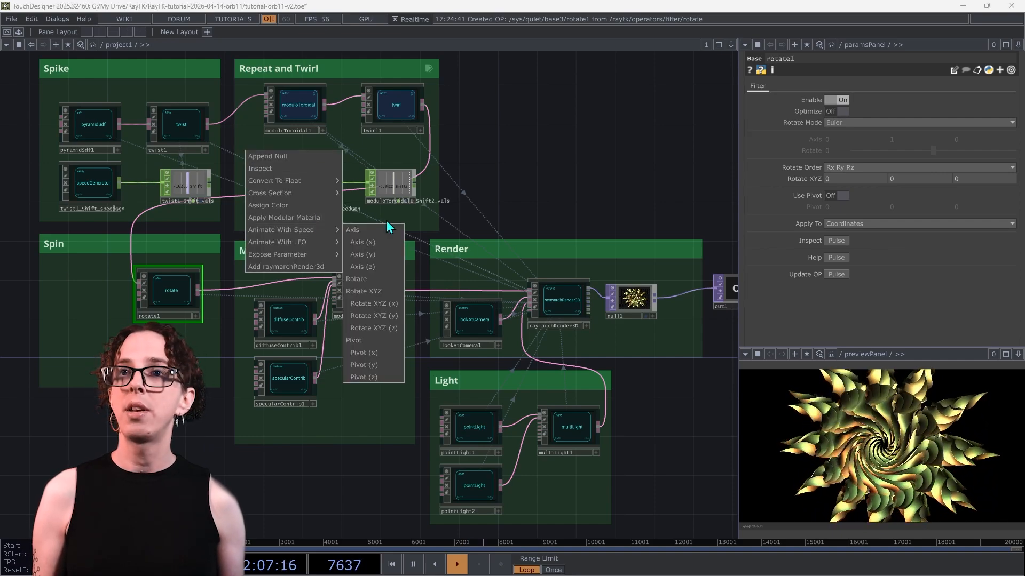
{"action": "left_click", "coordinate": [373, 292]}
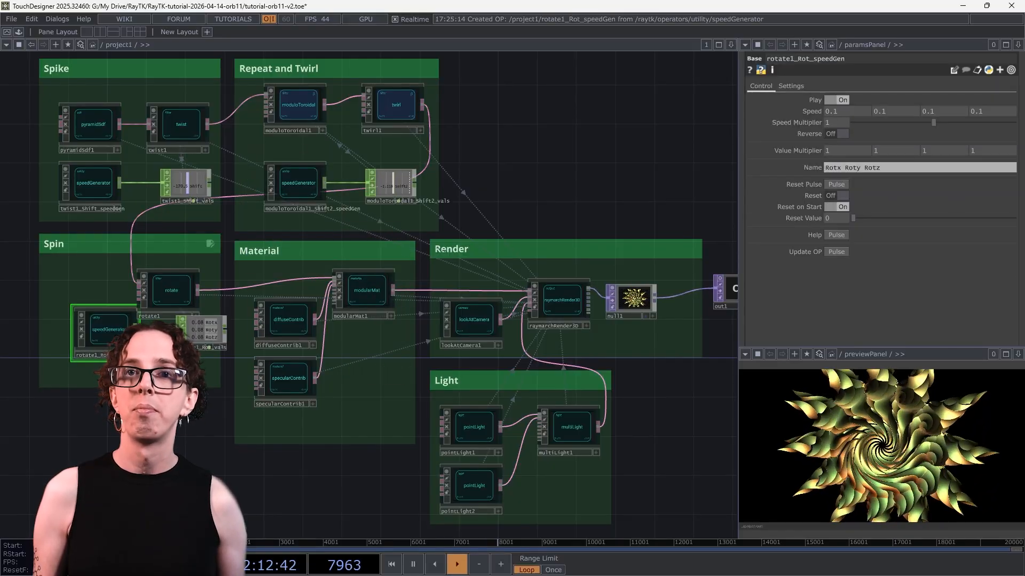
{"action": "left_click_drag", "start_coordinate": [94, 346], "coordinate": [79, 365]}
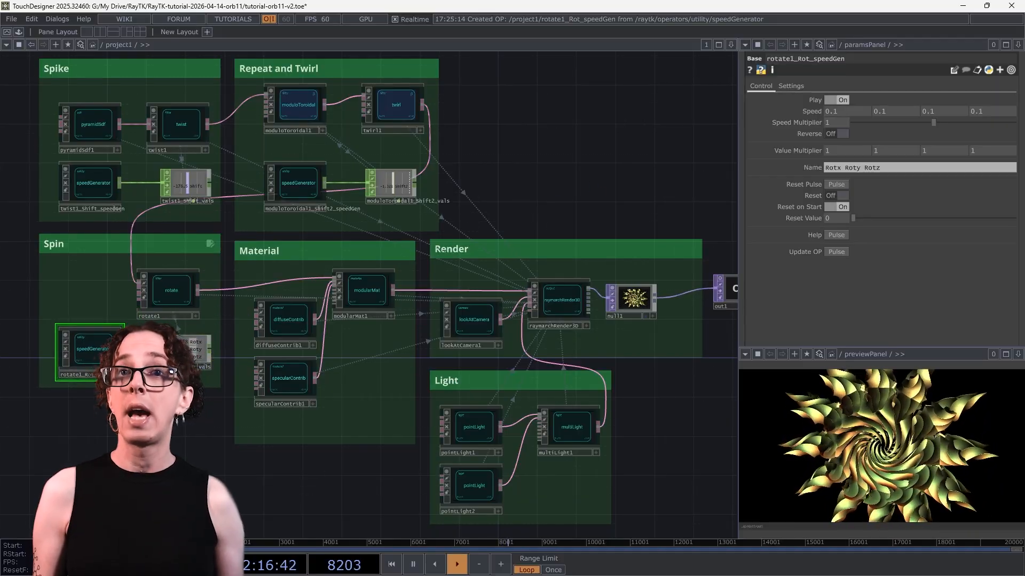
Step: Set the rotation speed generator's first three value multipliers to 30 each
{"action": "left_click", "coordinate": [835, 153]}
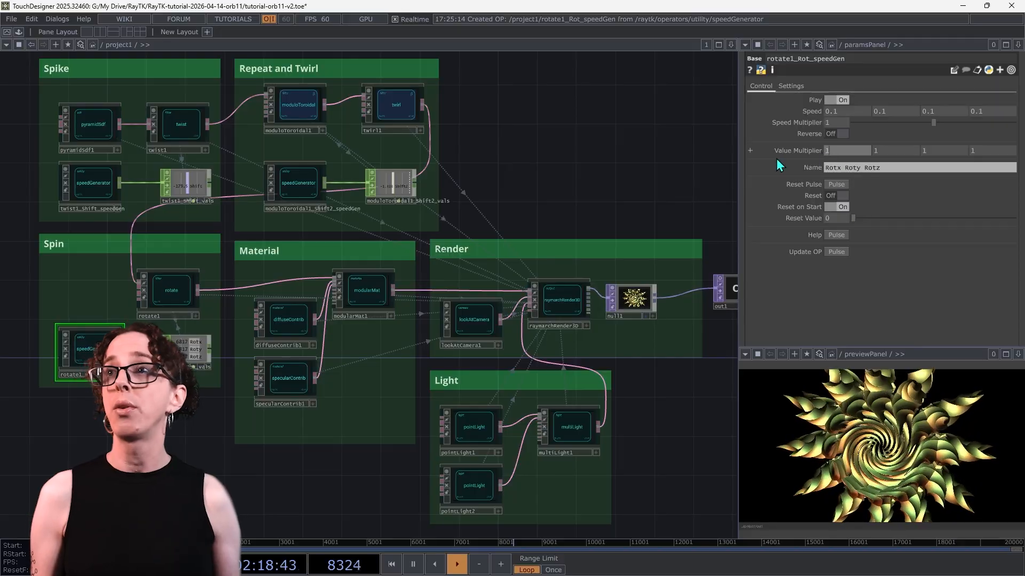
{"action": "type", "text": "30"}
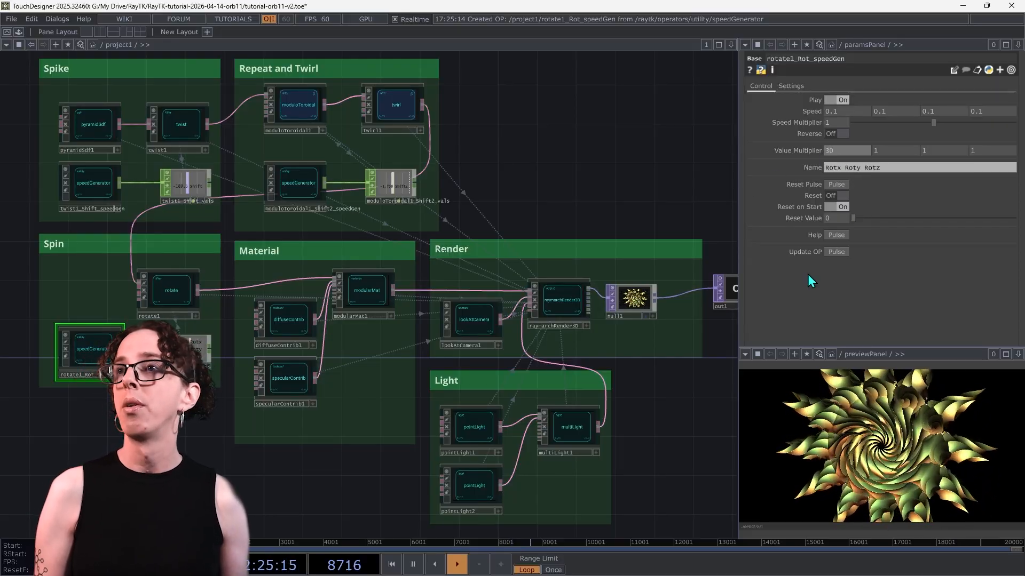
{"action": "key", "text": "Tab"}
{"action": "type", "text": "30"}
{"action": "key", "text": "Tab"}
{"action": "type", "text": "30"}
{"action": "key", "text": "Tab"}
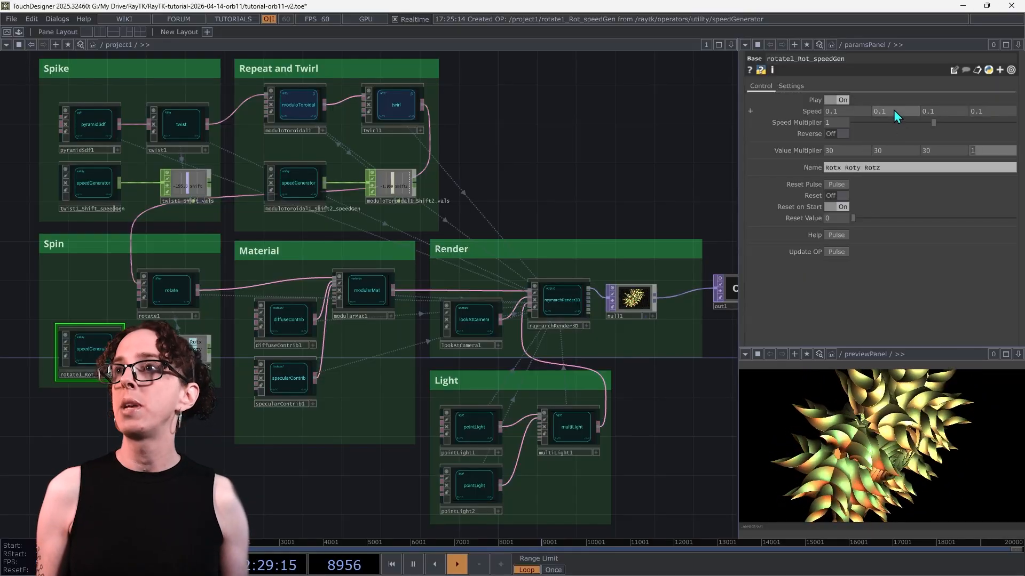
Step: Set the rotation generator's Y speed to 0.6, its Z speed to -0.3 and the speed multiplier to 0.66
{"action": "middle_click_drag", "start_coordinate": [893, 110], "coordinate": [914, 110]}
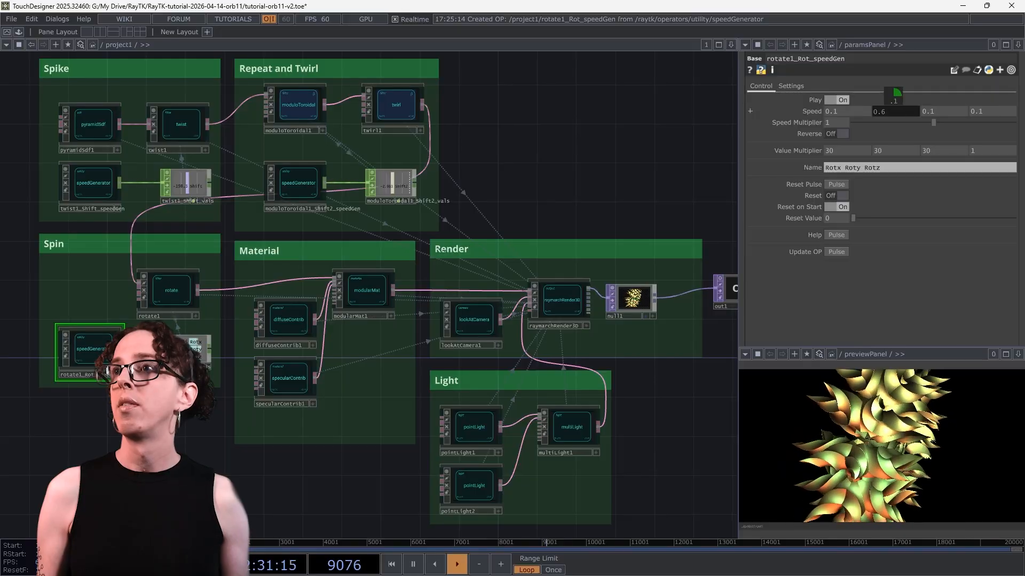
{"action": "middle_click_drag", "start_coordinate": [950, 112], "coordinate": [945, 140]}
{"action": "left_click_drag", "start_coordinate": [810, 152], "coordinate": [907, 161]}
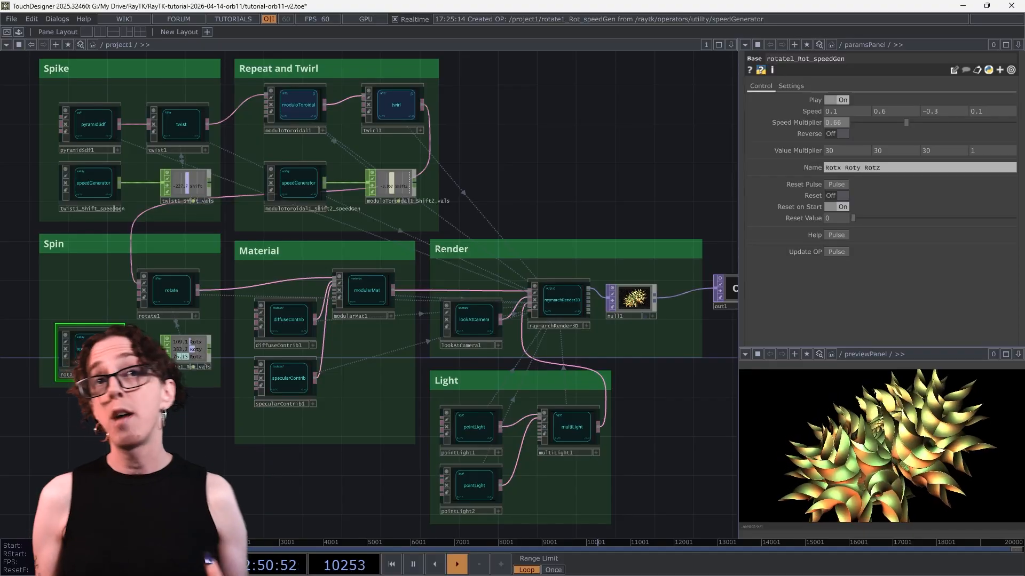
Step: Review the parameters of the pyramidSdf, moduloToroidal and twirl operators one after another
{"action": "left_click", "coordinate": [85, 132]}
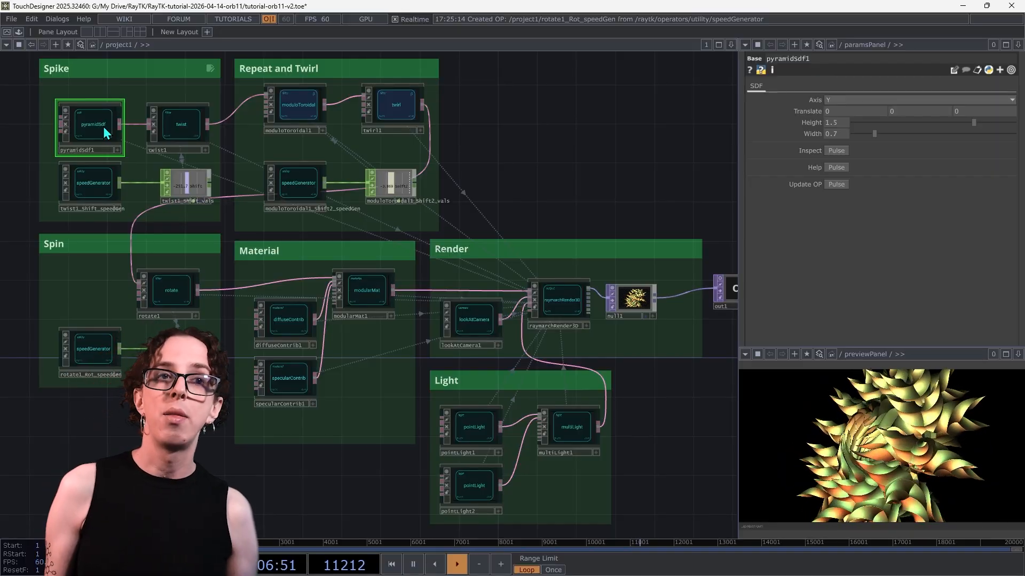
{"action": "left_click", "coordinate": [292, 113]}
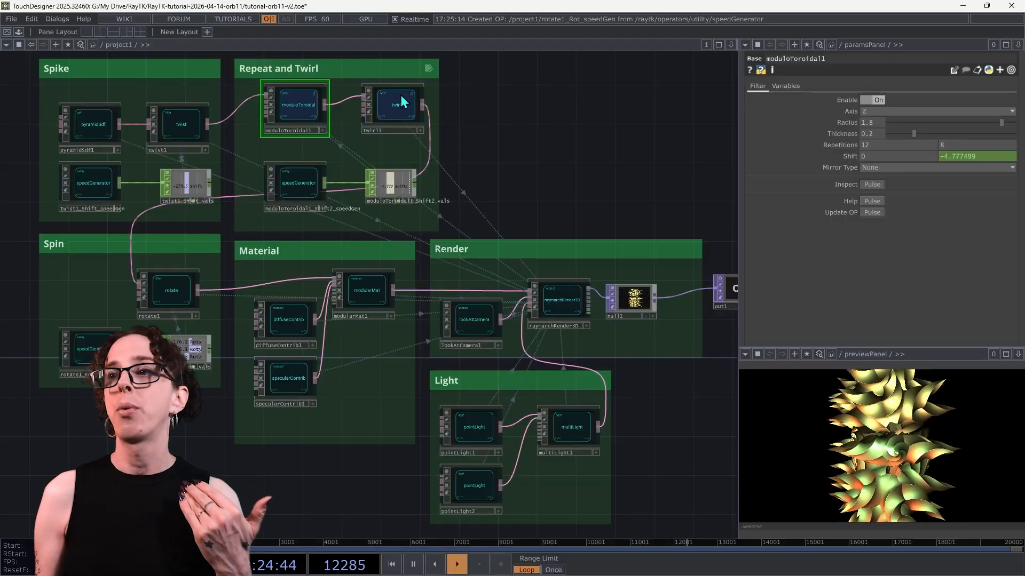
{"action": "left_click", "coordinate": [402, 98]}
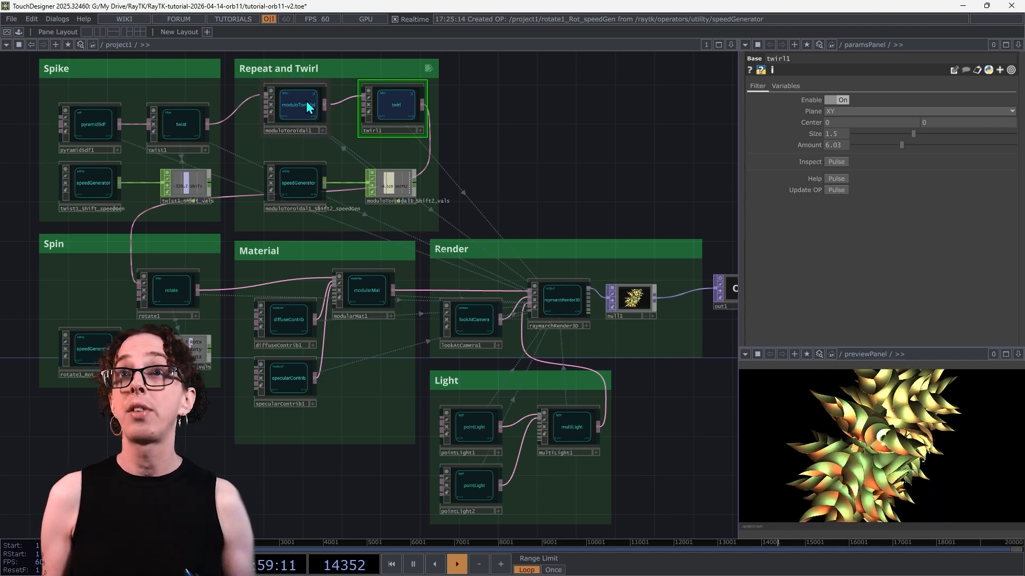
Step: Adjust moduloToroidal's two repetition counts, trying 92 by 9, 4 by 9 and 4 by 10, and settle on 7 by 10
{"action": "left_click", "coordinate": [301, 101]}
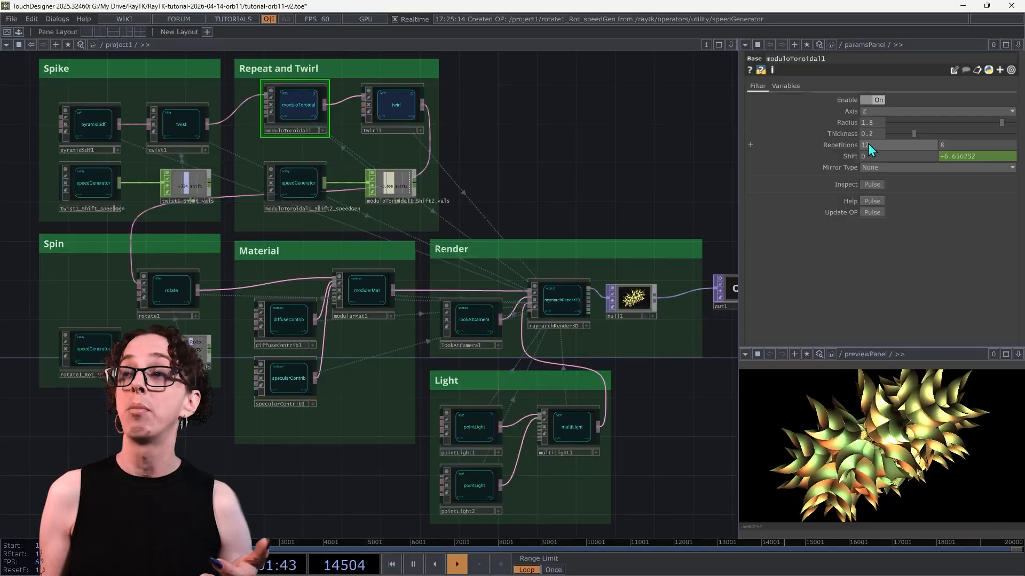
{"action": "middle_click_drag", "start_coordinate": [873, 143], "coordinate": [872, 130]}
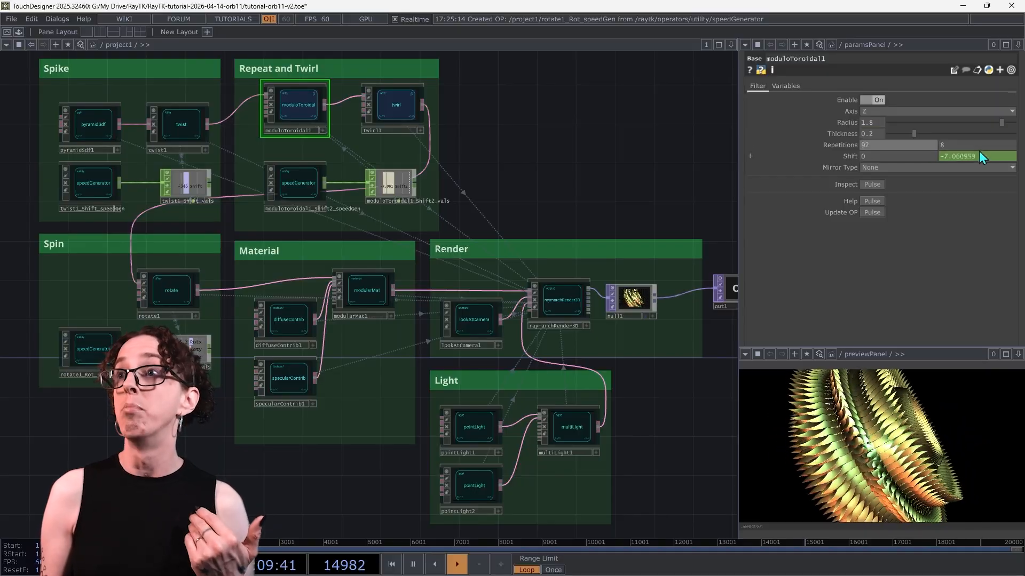
{"action": "middle_click_drag", "start_coordinate": [958, 146], "coordinate": [961, 129]}
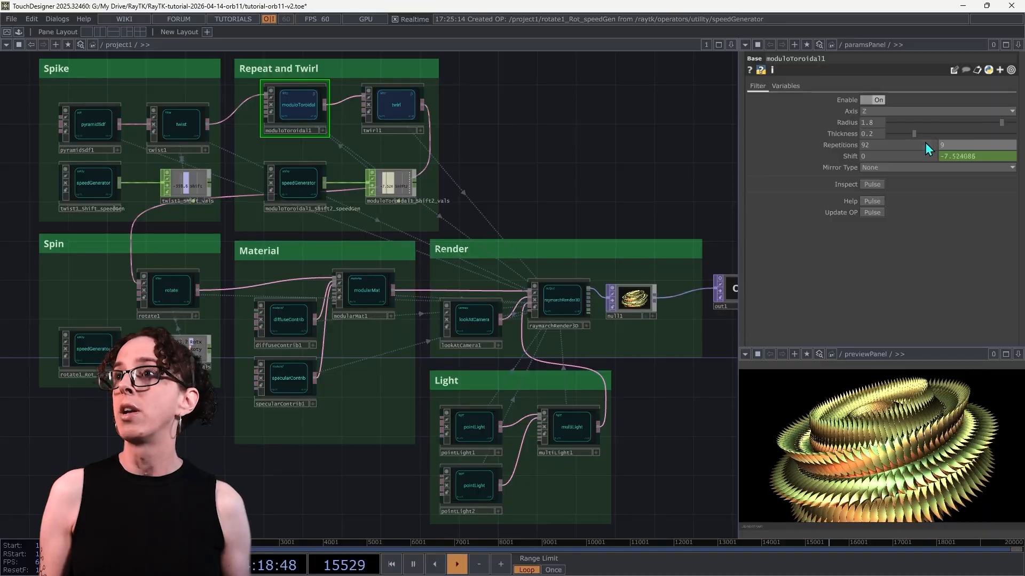
{"action": "middle_click_drag", "start_coordinate": [921, 146], "coordinate": [920, 129]}
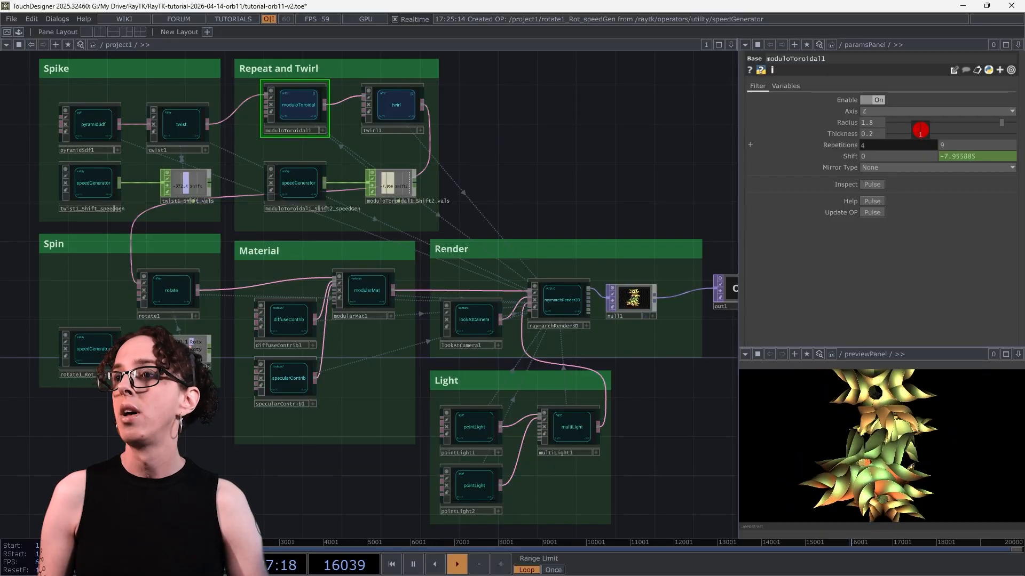
{"action": "middle_click_drag", "start_coordinate": [921, 130], "coordinate": [952, 146]}
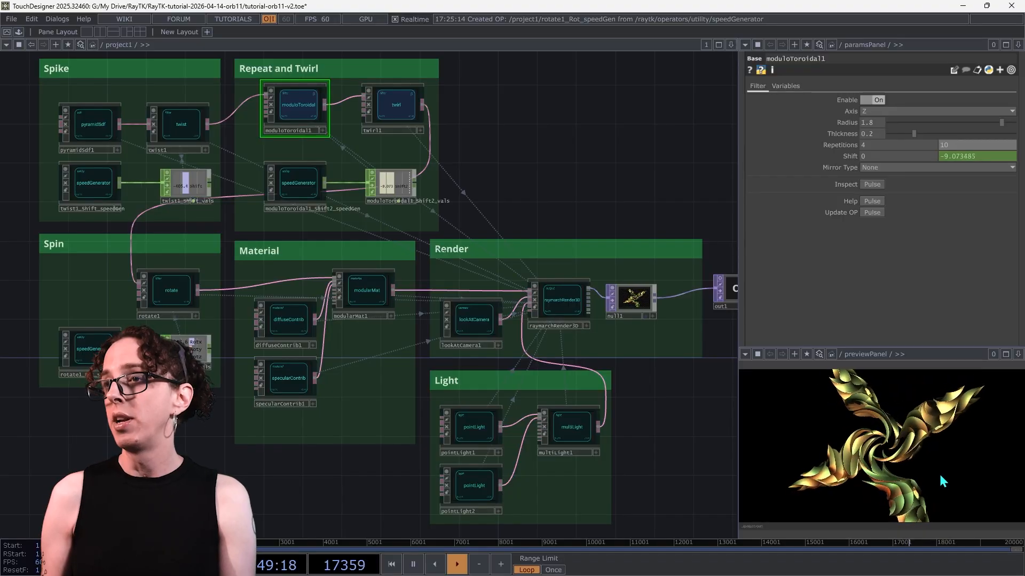
{"action": "mouse_move", "coordinate": [876, 143]}
{"action": "middle_mouse_down"}
{"action": "mouse_move", "coordinate": [887, 143]}
{"action": "mouse_move", "coordinate": [879, 128]}
{"action": "middle_mouse_up"}
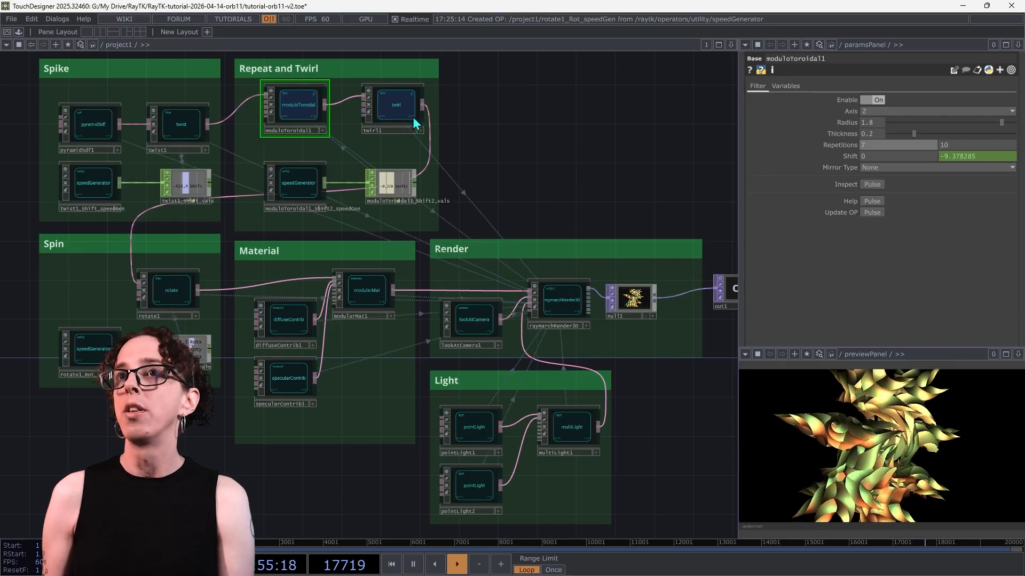
Step: Set the twirl operator's amount in the Repeat and Twirl section to 4.89
{"action": "left_click", "coordinate": [390, 101]}
{"action": "mouse_move", "coordinate": [903, 143]}
{"action": "left_mouse_down"}
{"action": "mouse_move", "coordinate": [867, 155]}
{"action": "mouse_move", "coordinate": [894, 154]}
{"action": "left_mouse_up"}
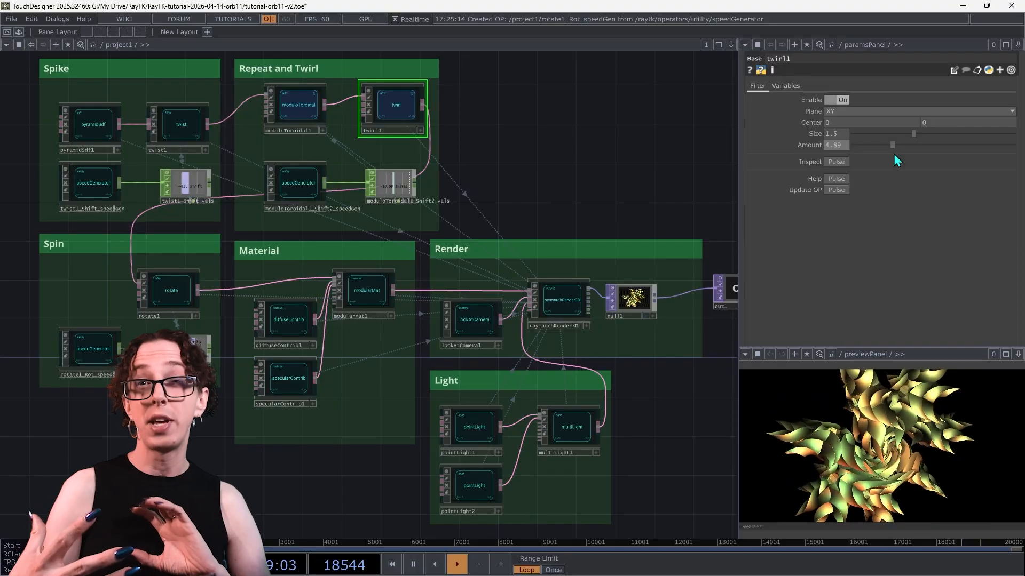